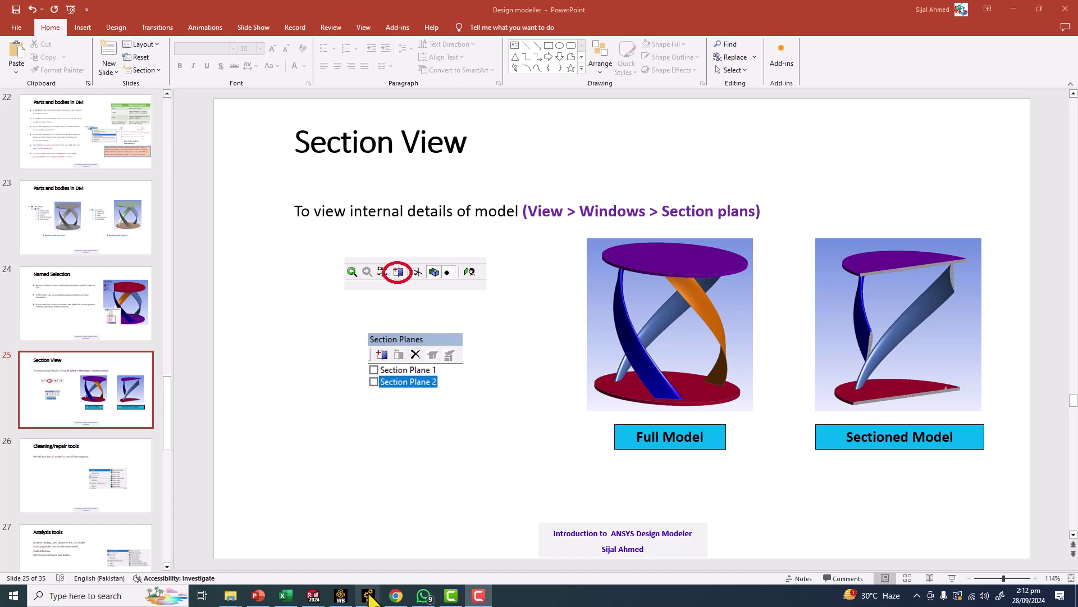
Switch from PowerPoint to the 'A: Geometry - DesignModeler' window
mouse_move(368, 594)
click(309, 559)
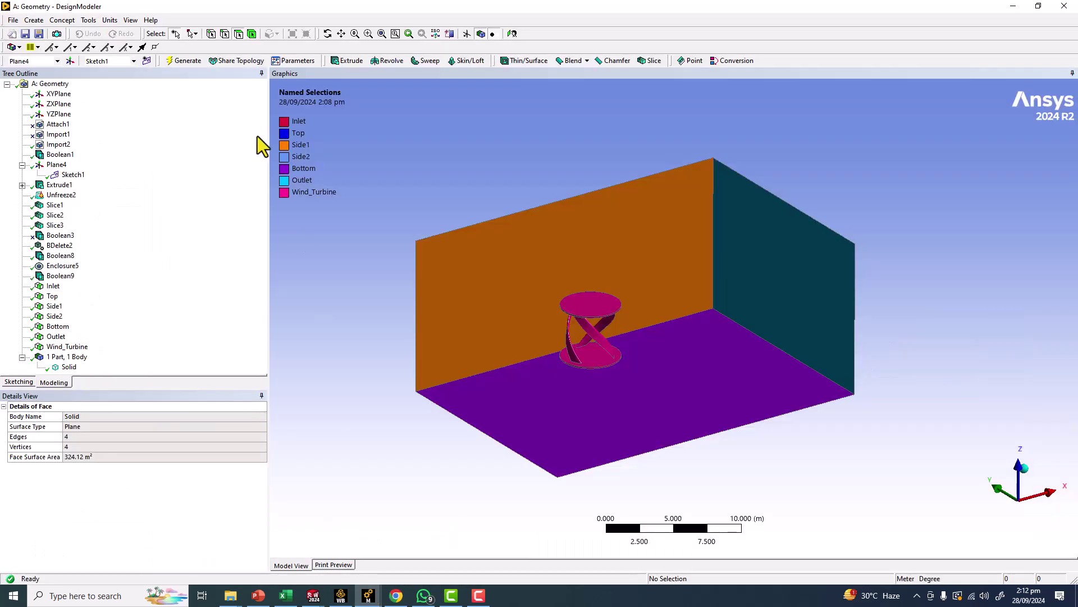
Select Enclosure5, Boolean9, Boolean8 and the Inlet, Top, Side1 and Side2 named selections
click(59, 266)
ctrl+click(60, 276)
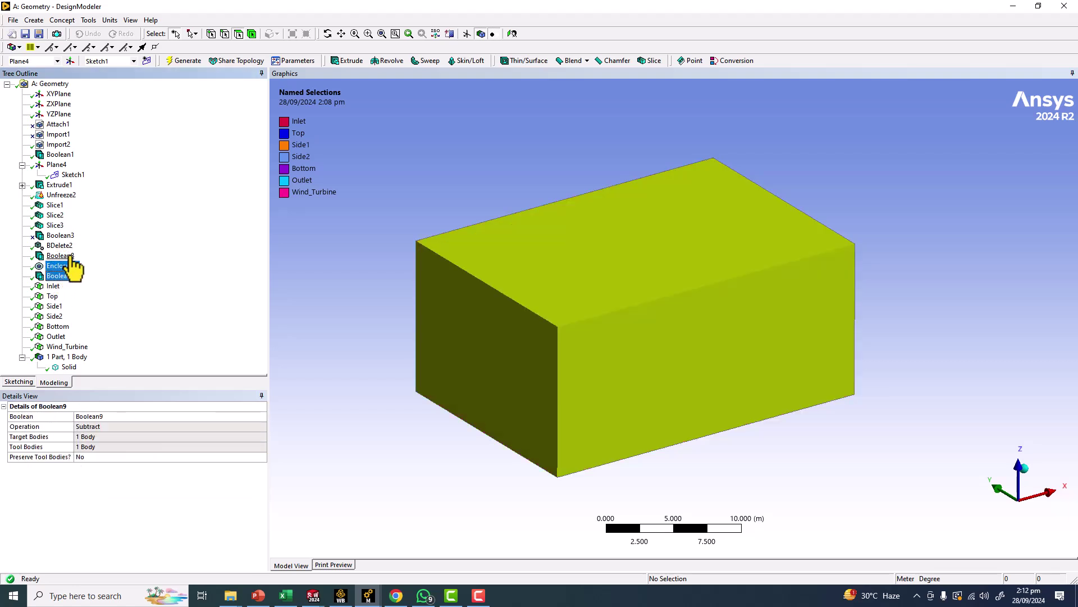
ctrl+click(67, 256)
ctrl+click(56, 286)
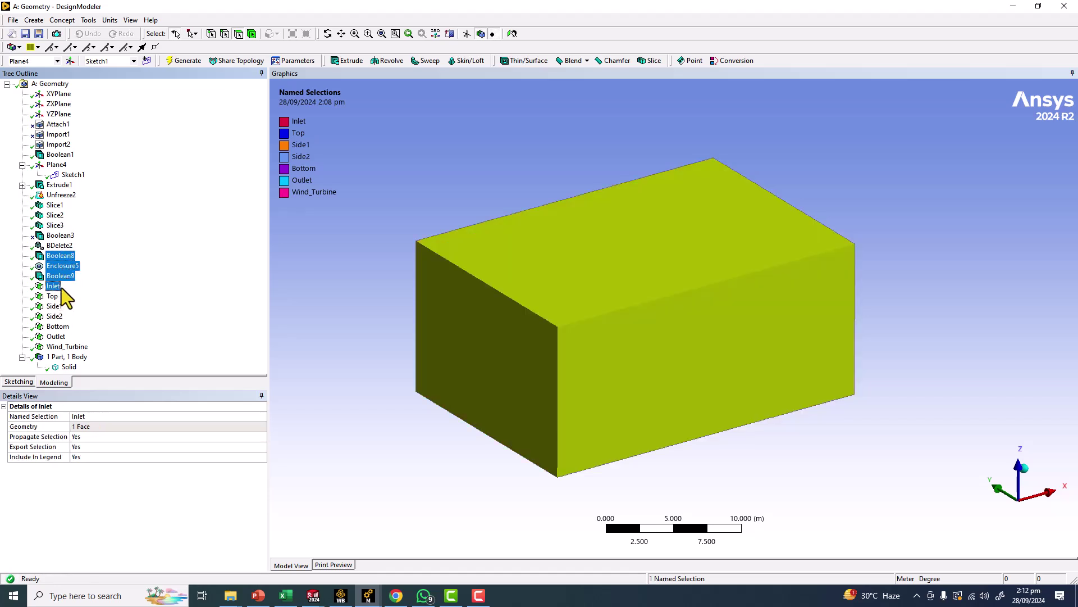
ctrl+click(53, 296)
ctrl+click(54, 306)
ctrl+click(55, 316)
Reselect Boolean8 through Wind_Turbine in the Tree Outline and suppress them all
click(61, 256)
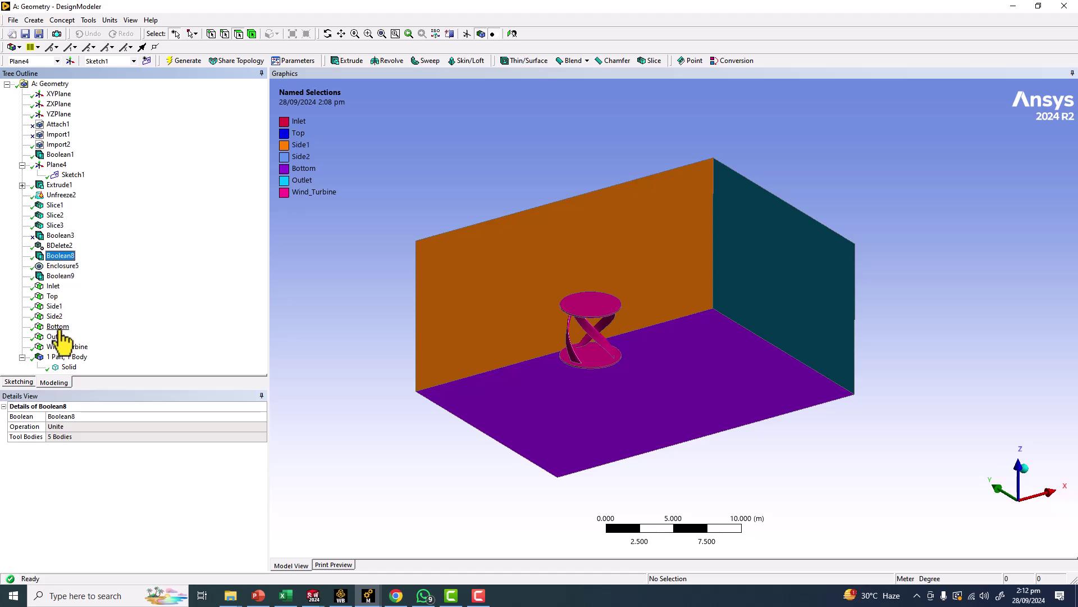
ctrl+click(62, 266)
ctrl+click(60, 275)
ctrl+click(54, 286)
ctrl+click(53, 296)
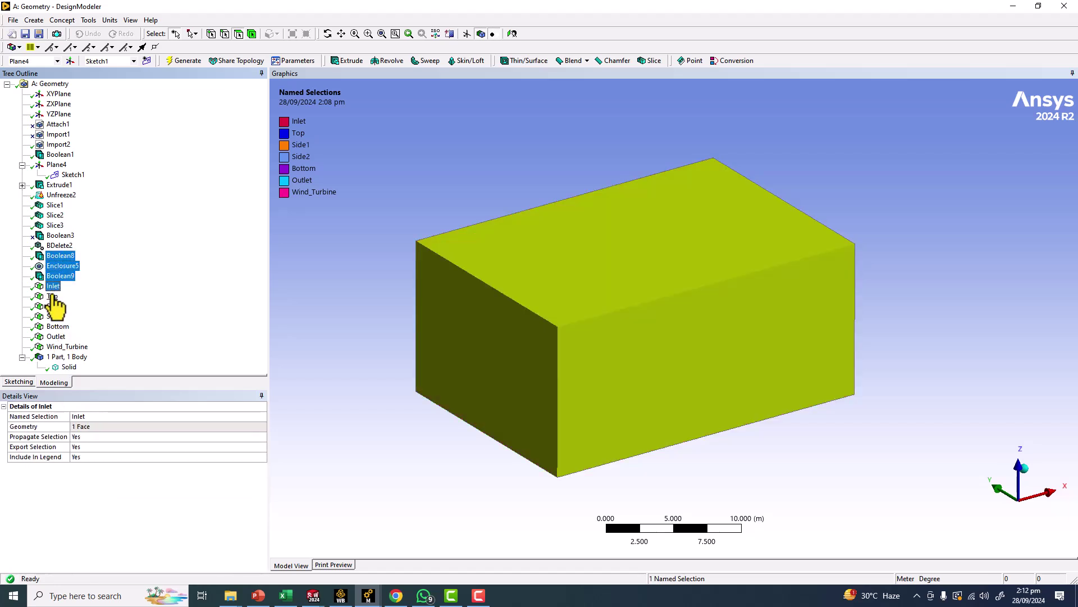
ctrl+click(54, 307)
ctrl+click(54, 316)
ctrl+click(56, 327)
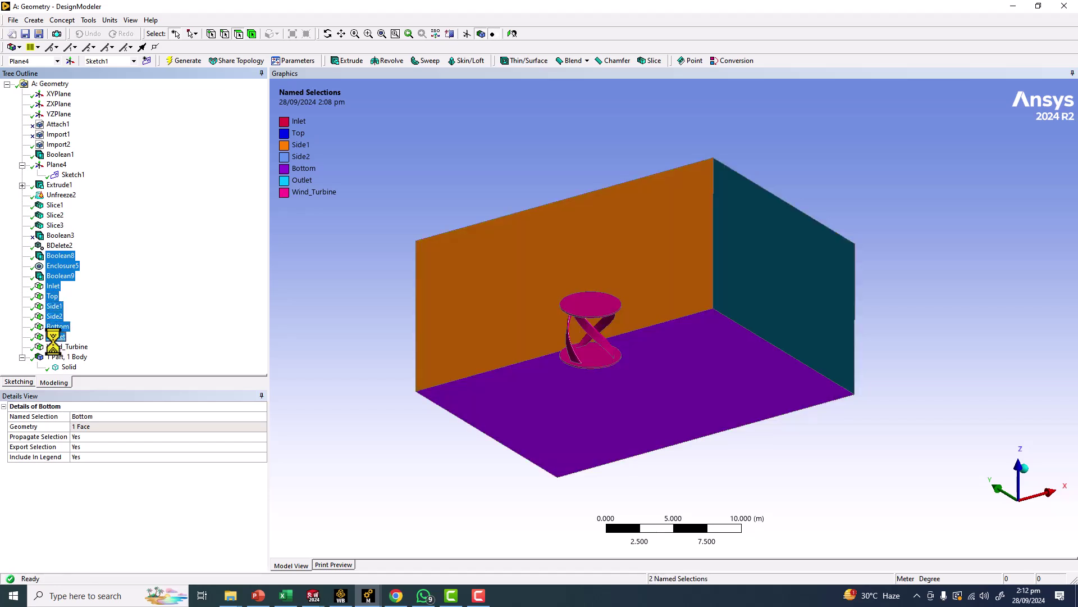
ctrl+click(55, 336)
ctrl+click(55, 336)
ctrl+click(56, 336)
ctrl+click(56, 347)
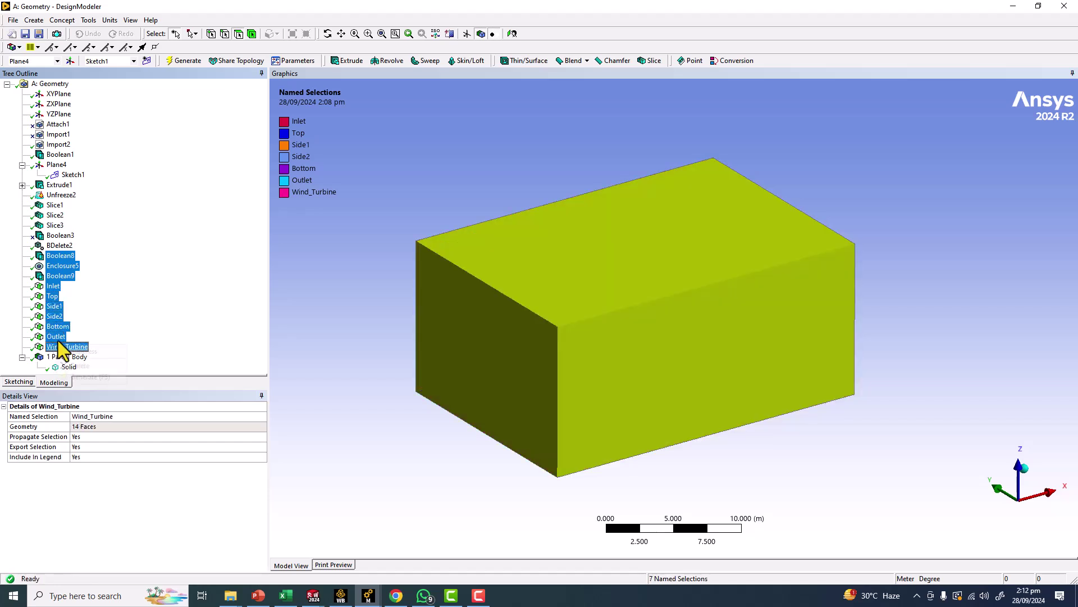
right_click(56, 347)
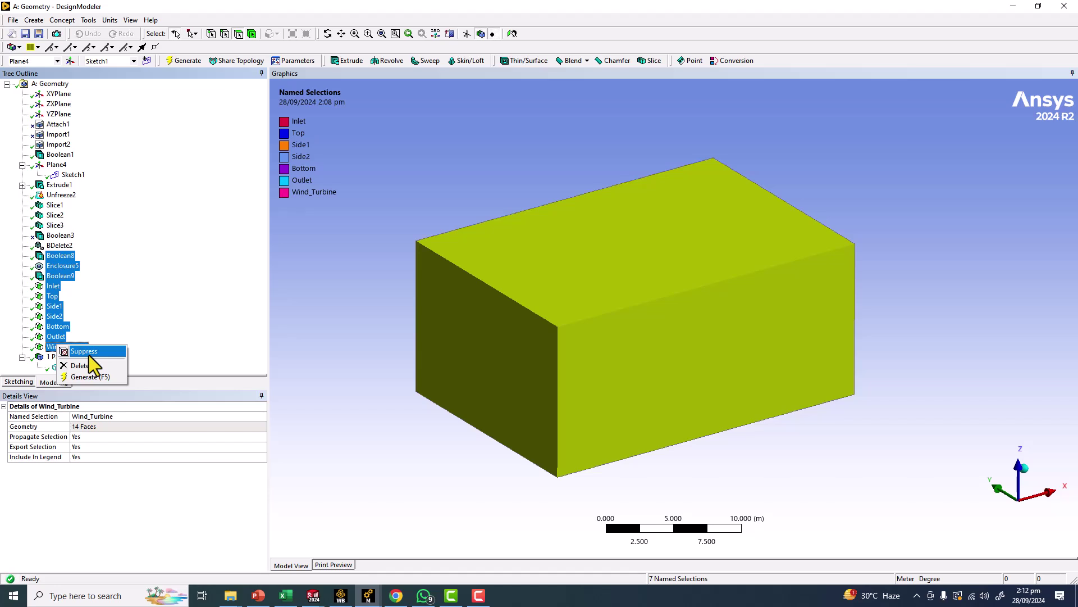
click(88, 354)
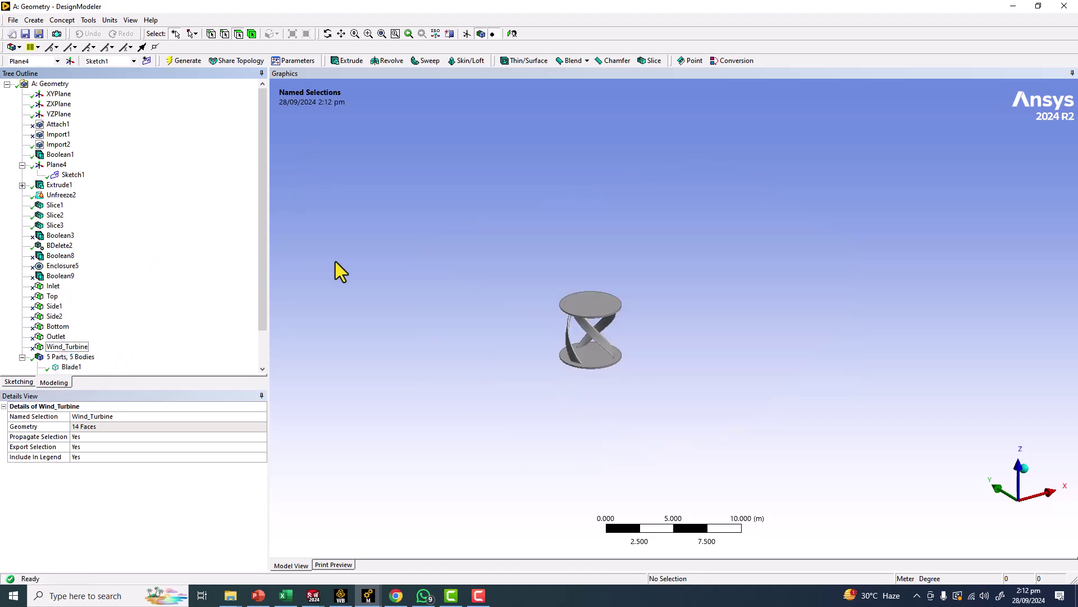
Dismiss the graphics-view context menu twice, then bring up Boolean8's context menu
right_click(336, 262)
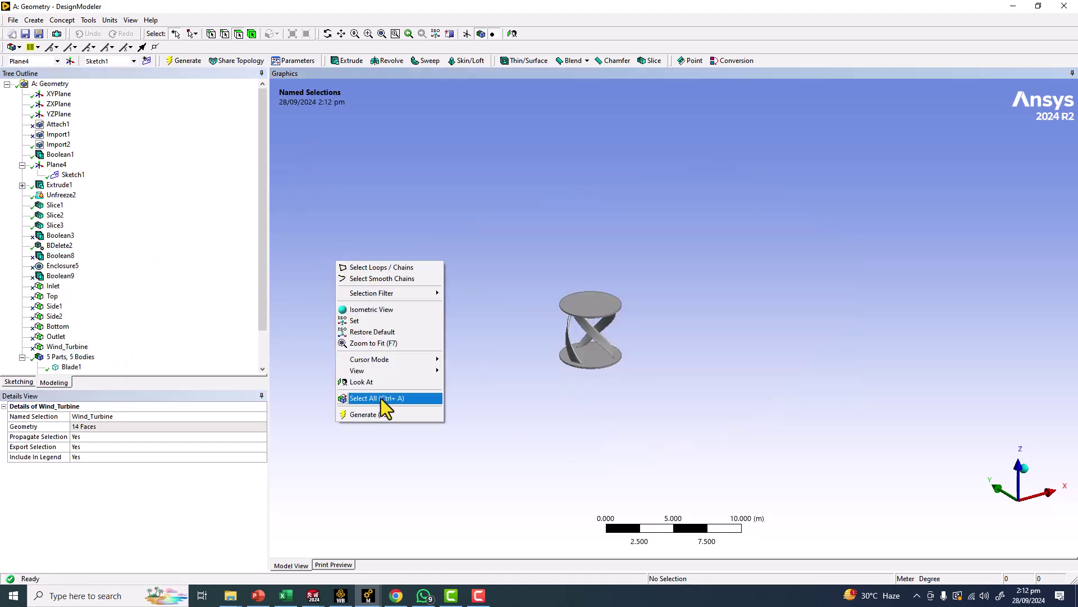
click(421, 181)
right_click(392, 257)
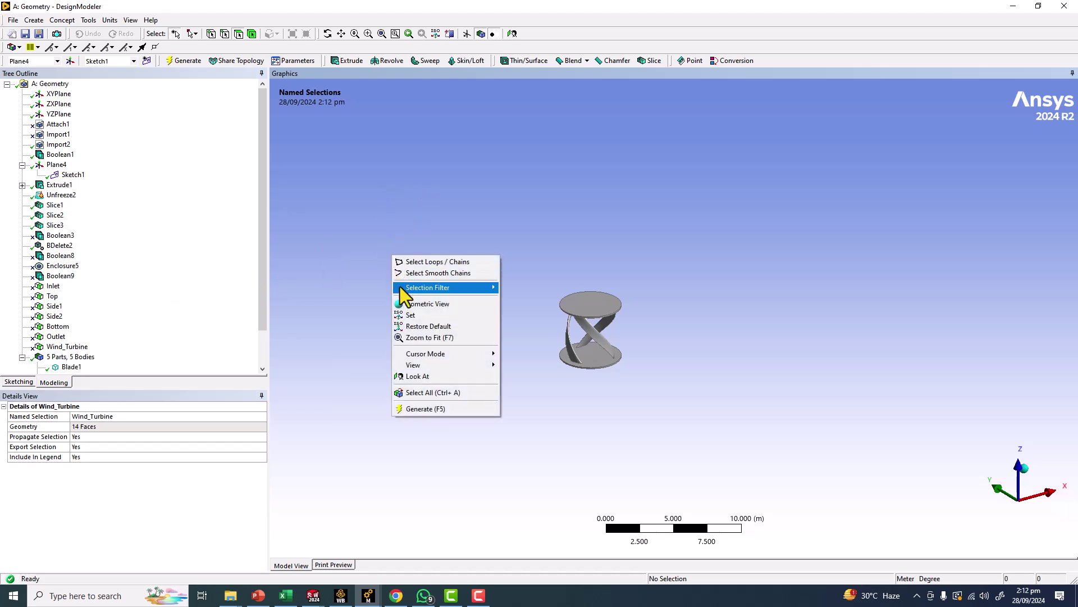
click(335, 322)
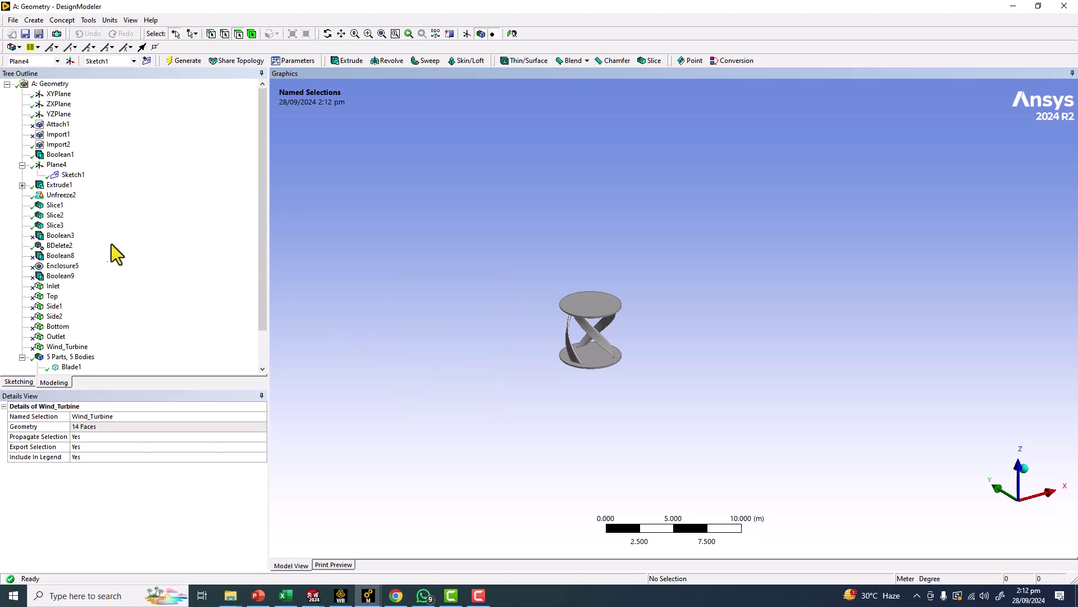
click(64, 256)
right_click(64, 256)
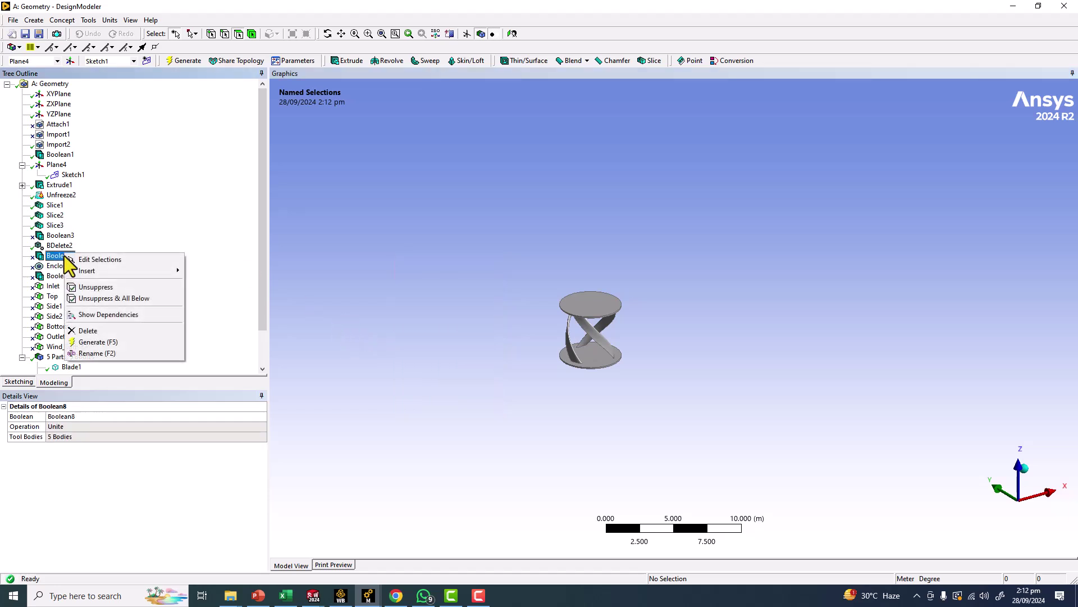
Unsuppress Boolean8 and all below, suppress them again, then zoom and turn the turbine side-on
click(100, 297)
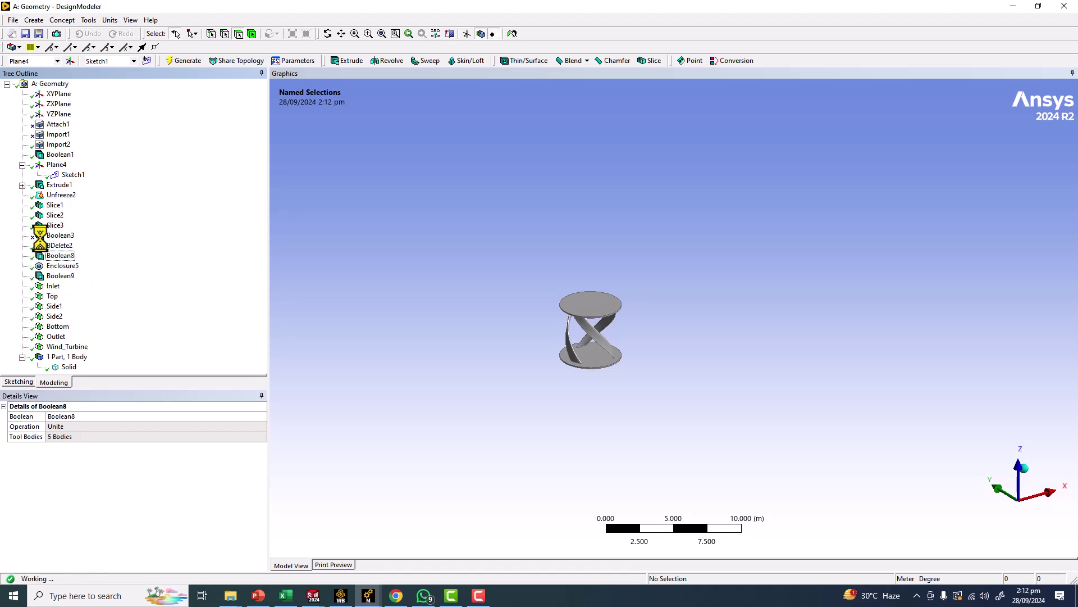
right_click(63, 258)
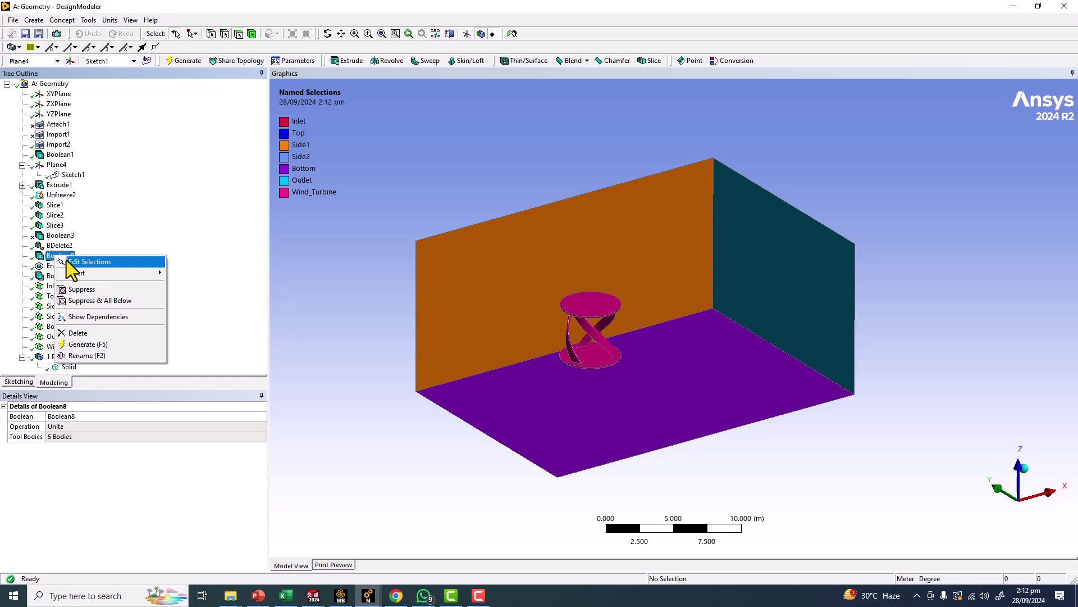
click(87, 301)
scroll(419, 261, up, 2)
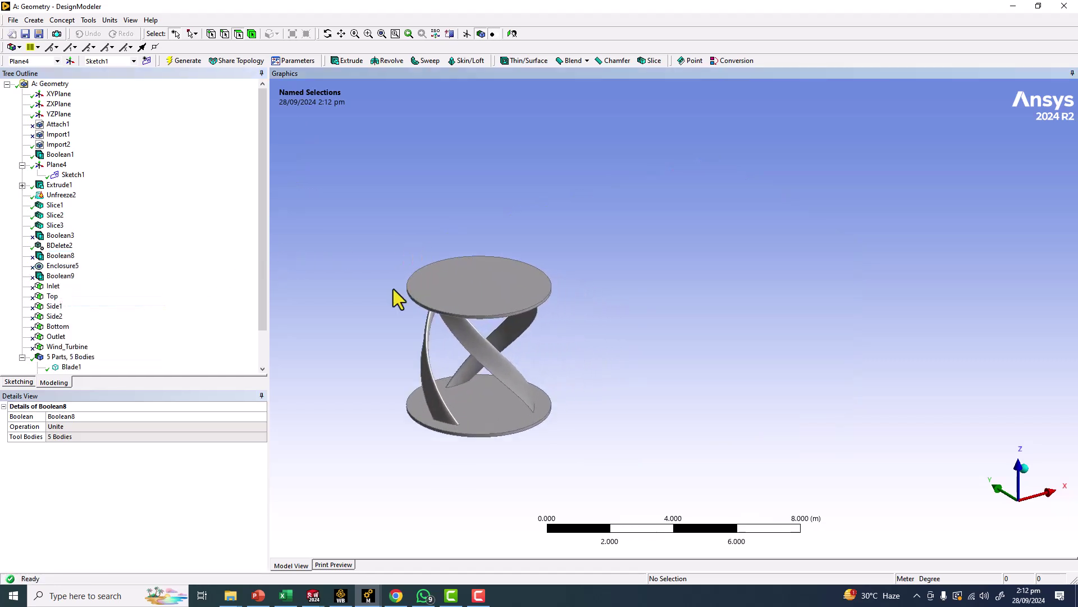
middle_drag(393, 296, 474, 295)
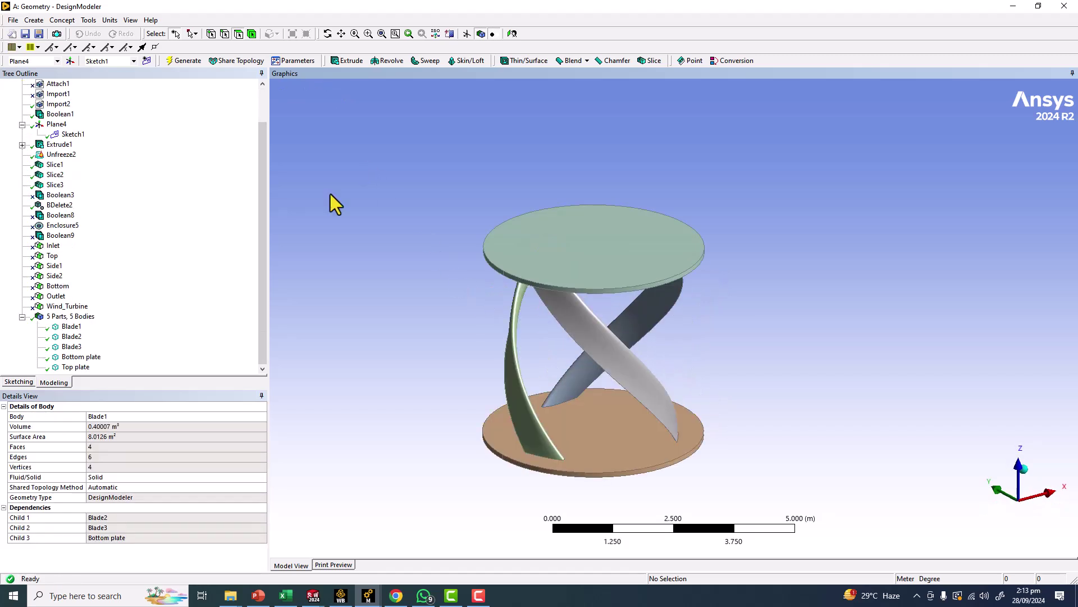
click(20, 47)
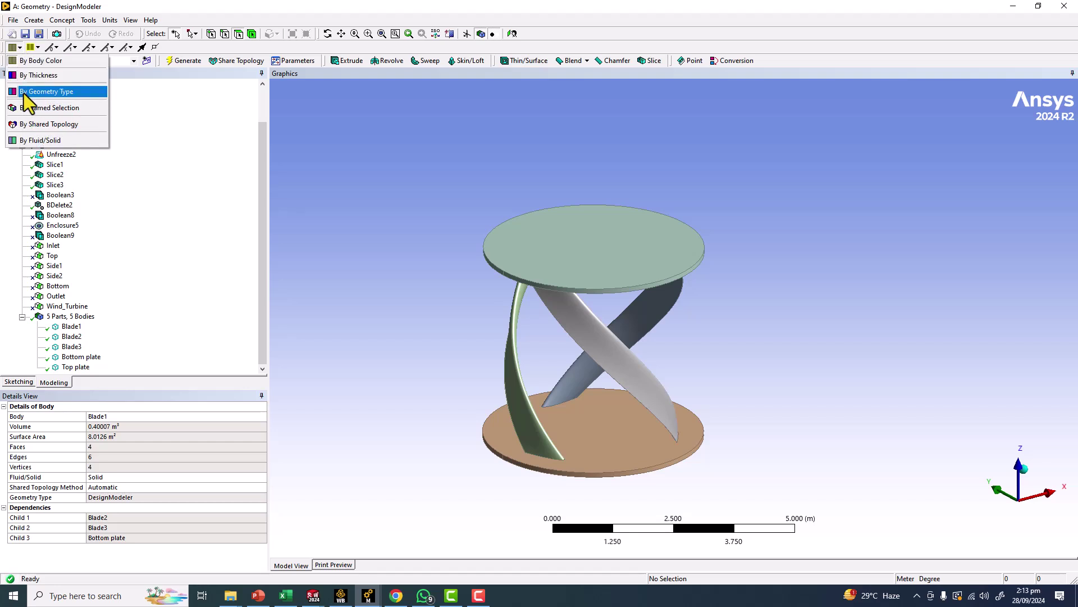
click(23, 92)
click(18, 48)
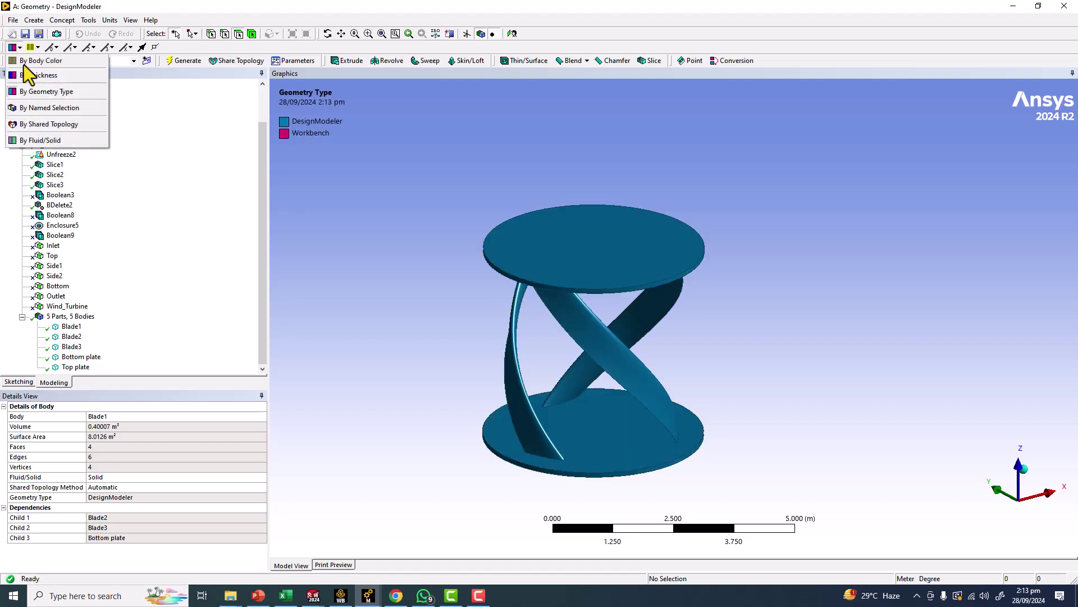
click(36, 106)
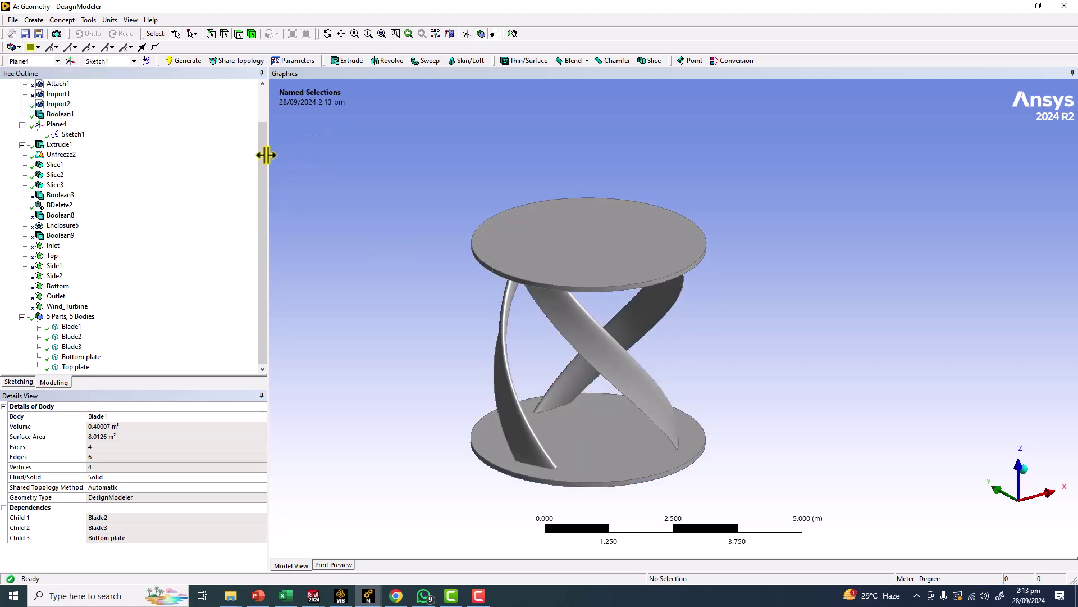
click(17, 48)
click(23, 61)
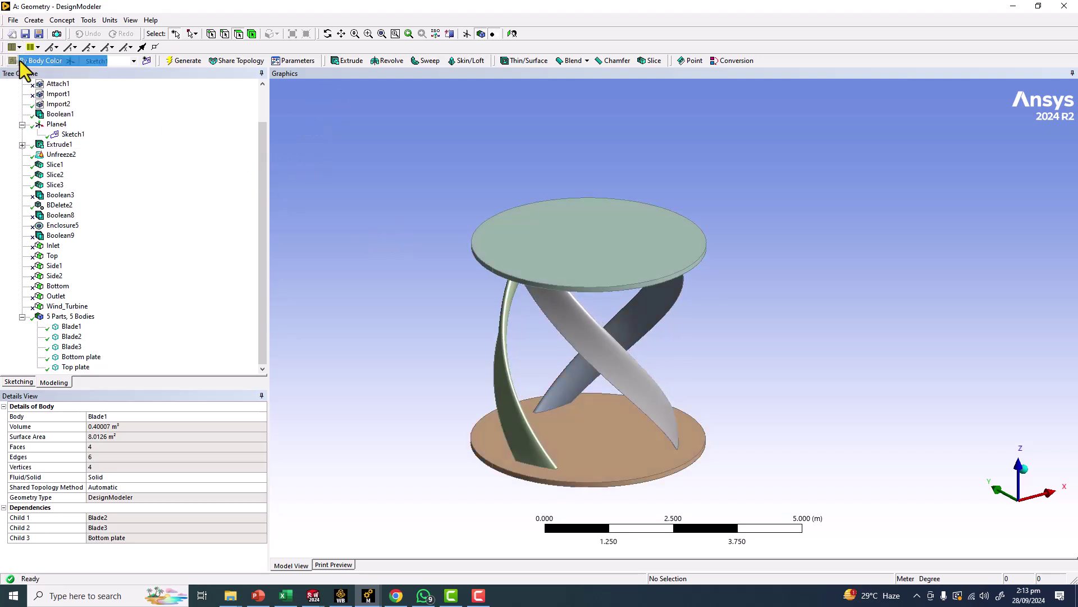
middle_drag(380, 261, 431, 294)
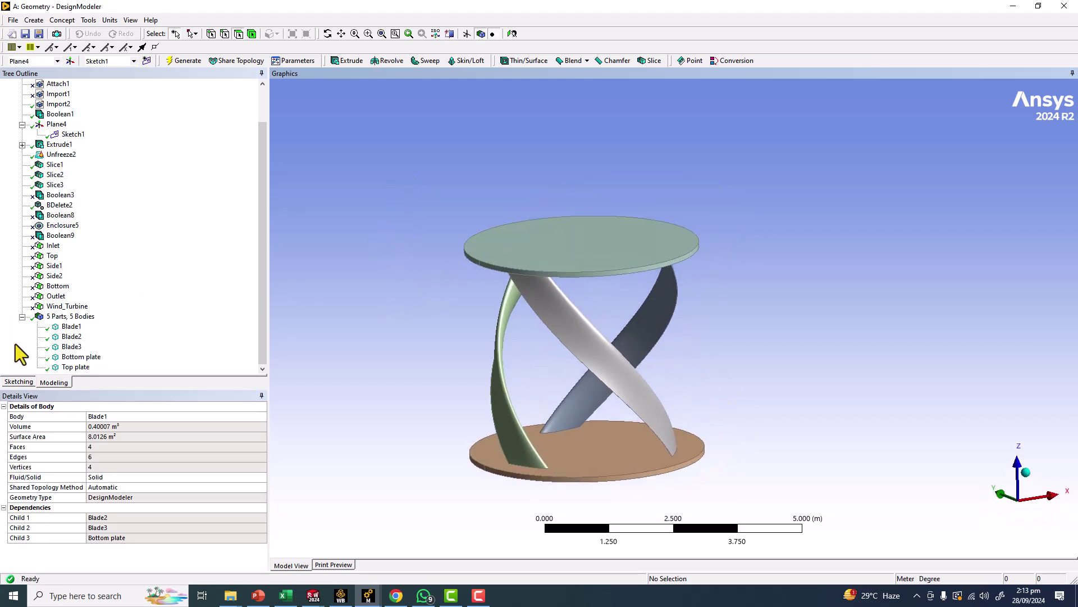
click(71, 337)
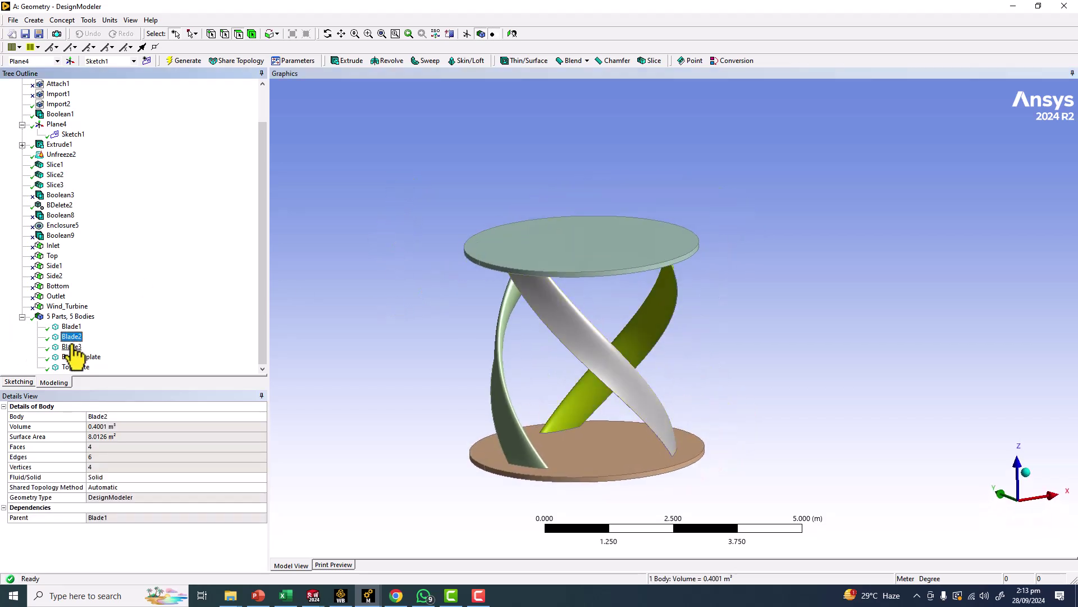
click(78, 357)
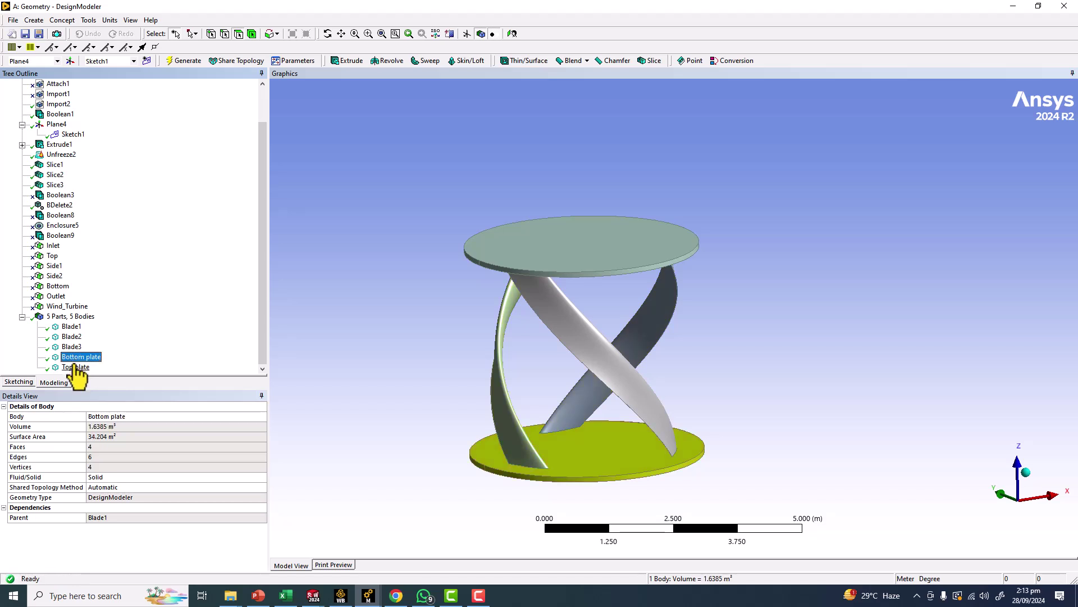
click(76, 368)
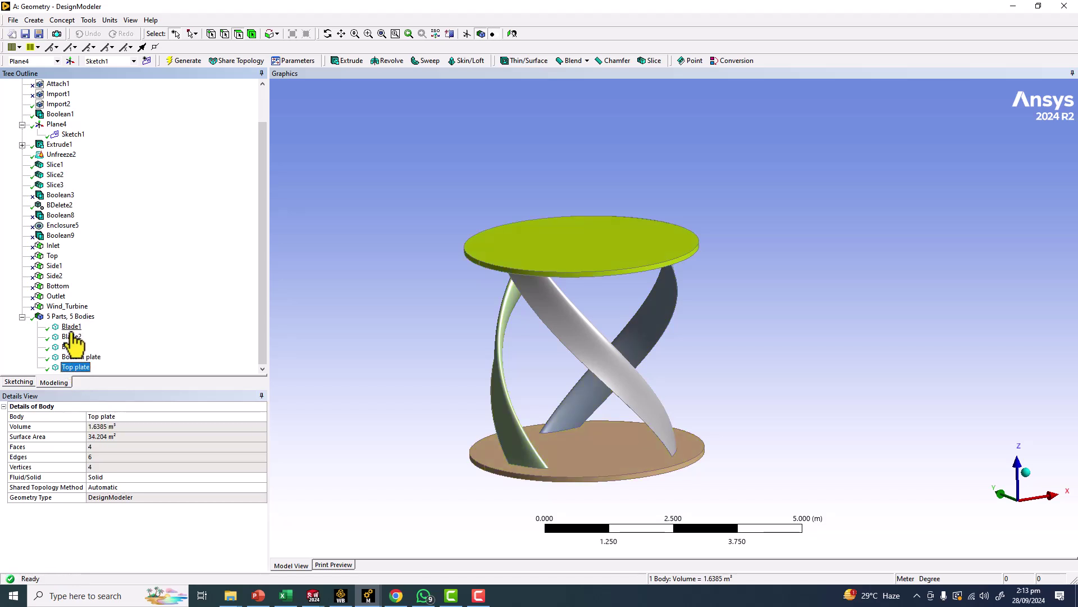
ctrl+middle_drag(311, 332, 409, 281)
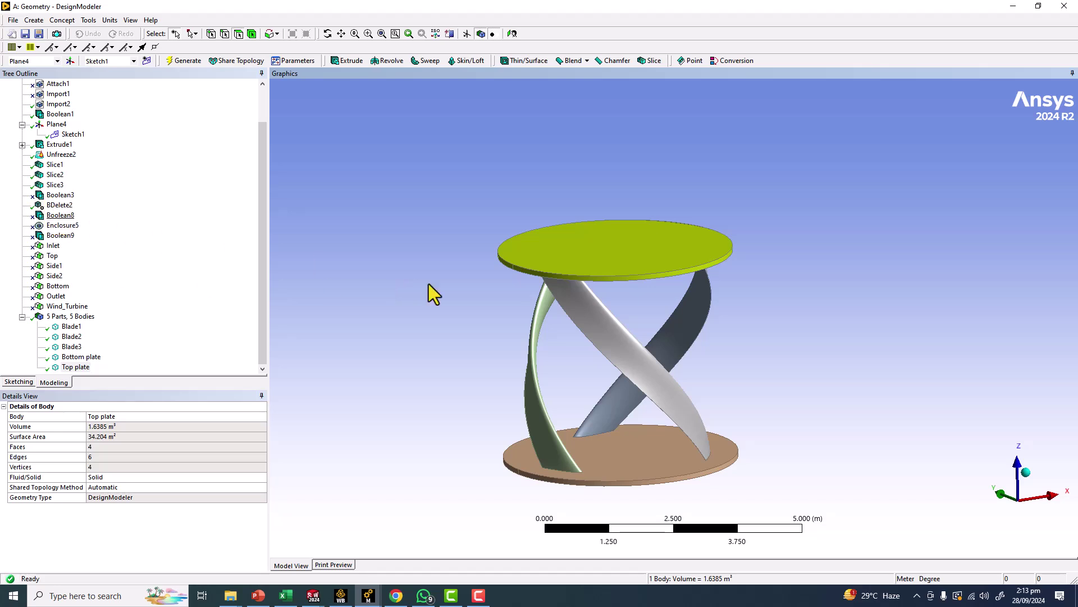
middle_drag(458, 291, 467, 298)
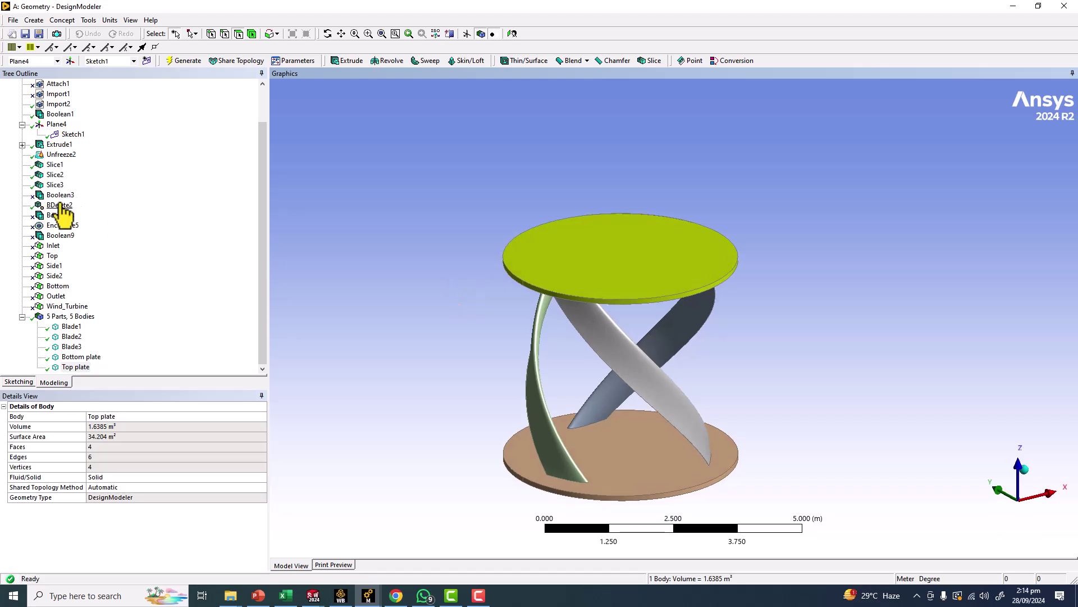
middle_drag(415, 278, 419, 252)
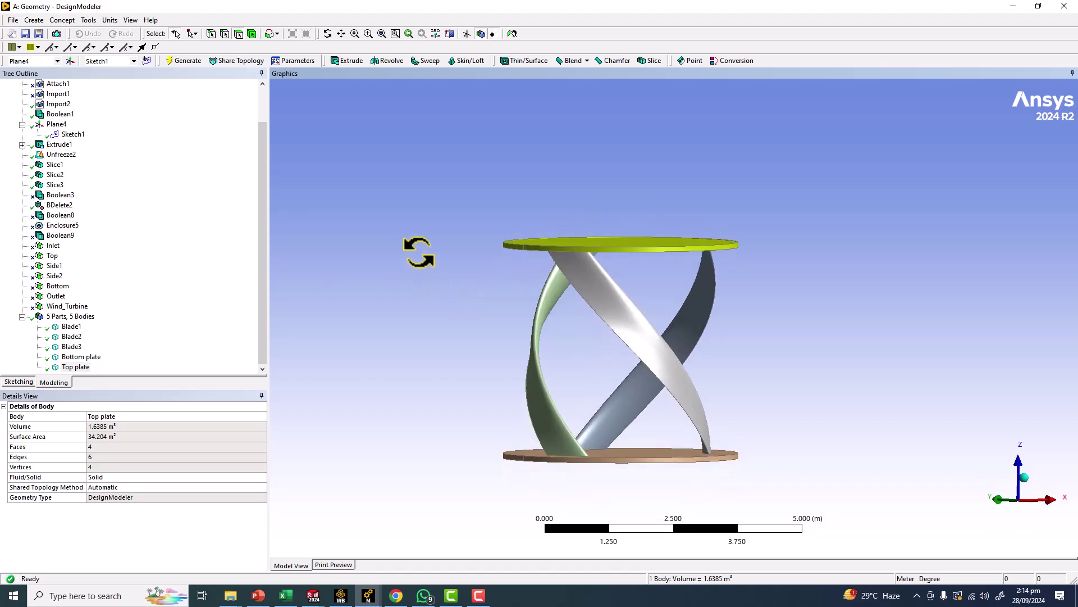
click(64, 206)
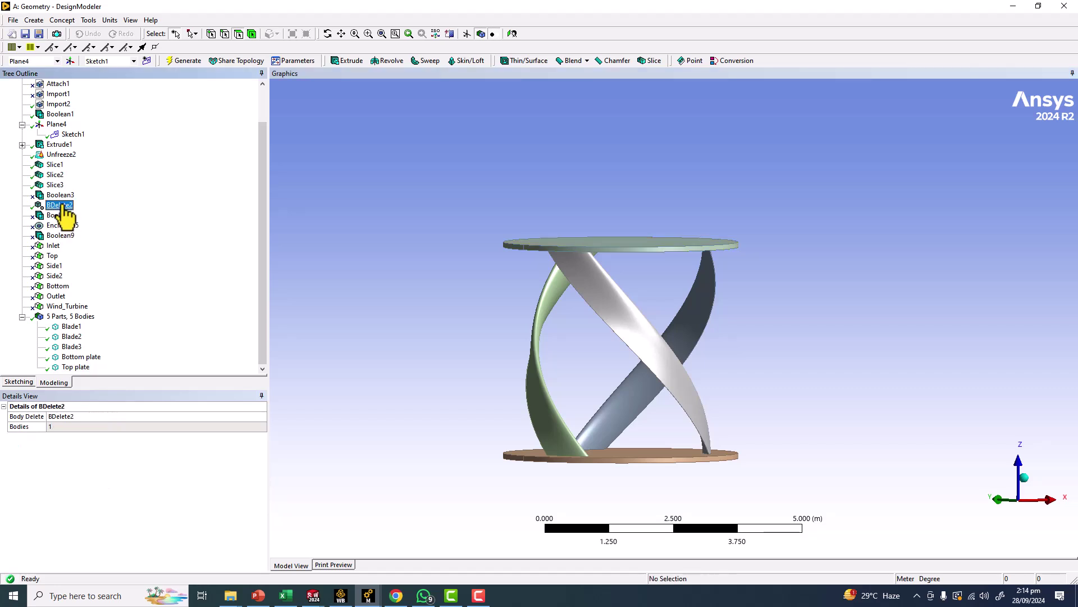
middle_drag(441, 278, 426, 303)
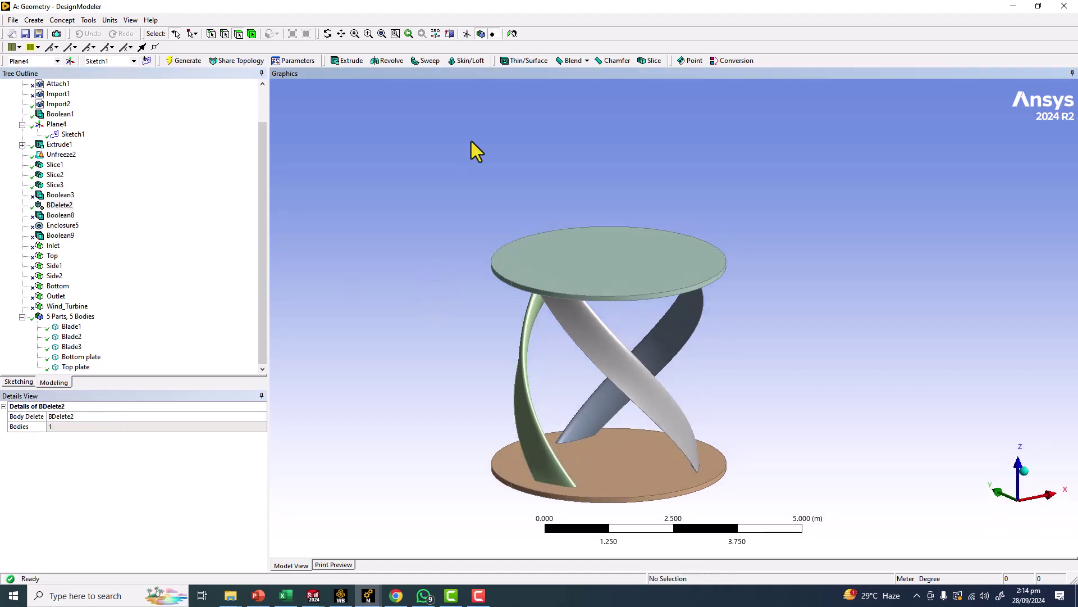
click(258, 596)
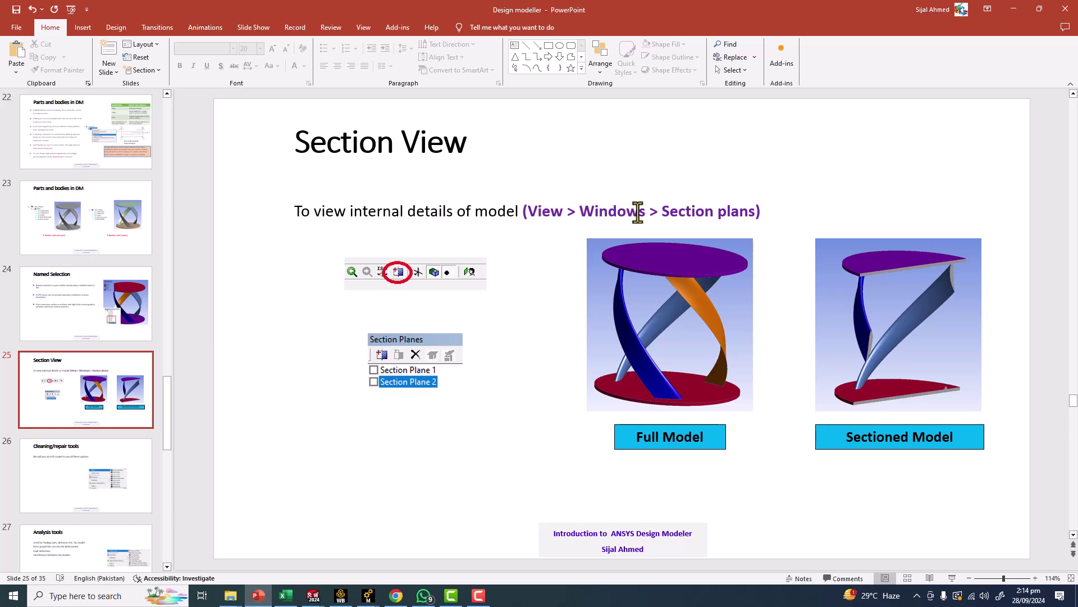
Minimize PowerPoint to return to the DesignModeler turbine model
click(1014, 9)
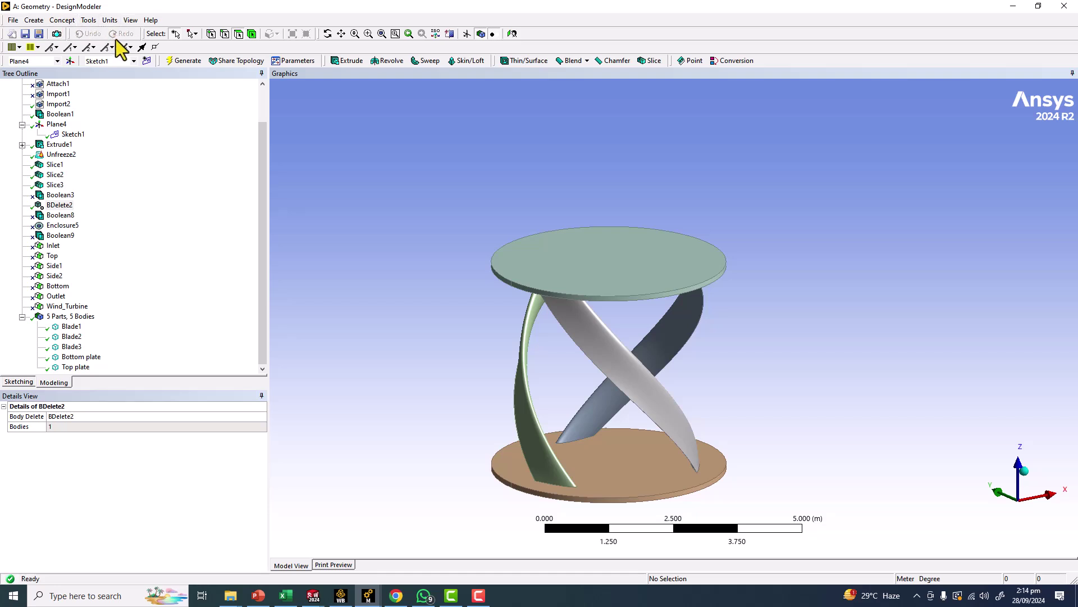
Open the Section Planes window from View > Windows and add Section Plane 1
click(130, 21)
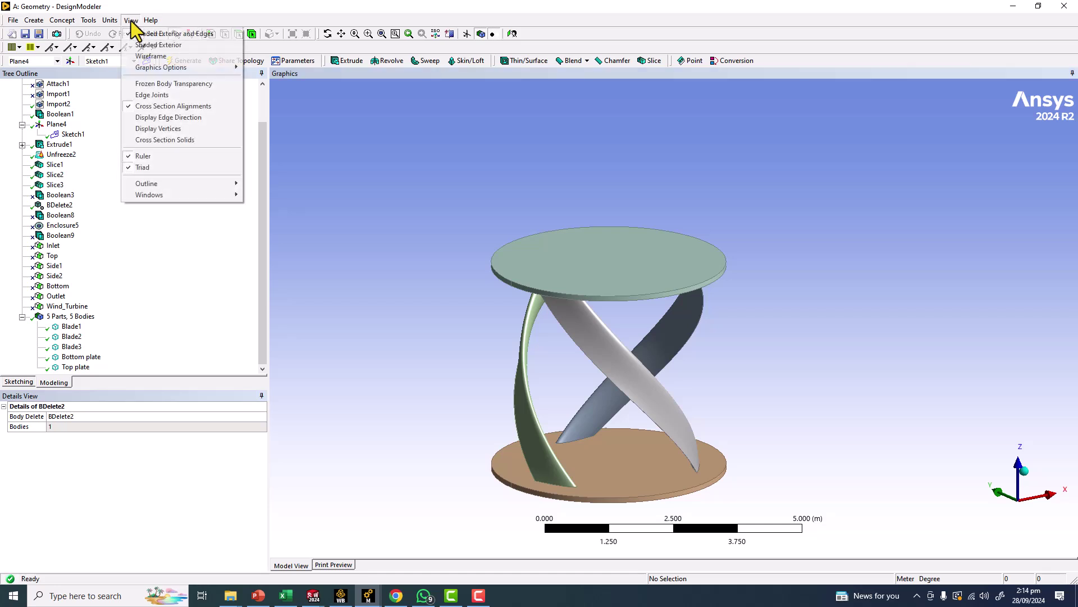
mouse_move(160, 198)
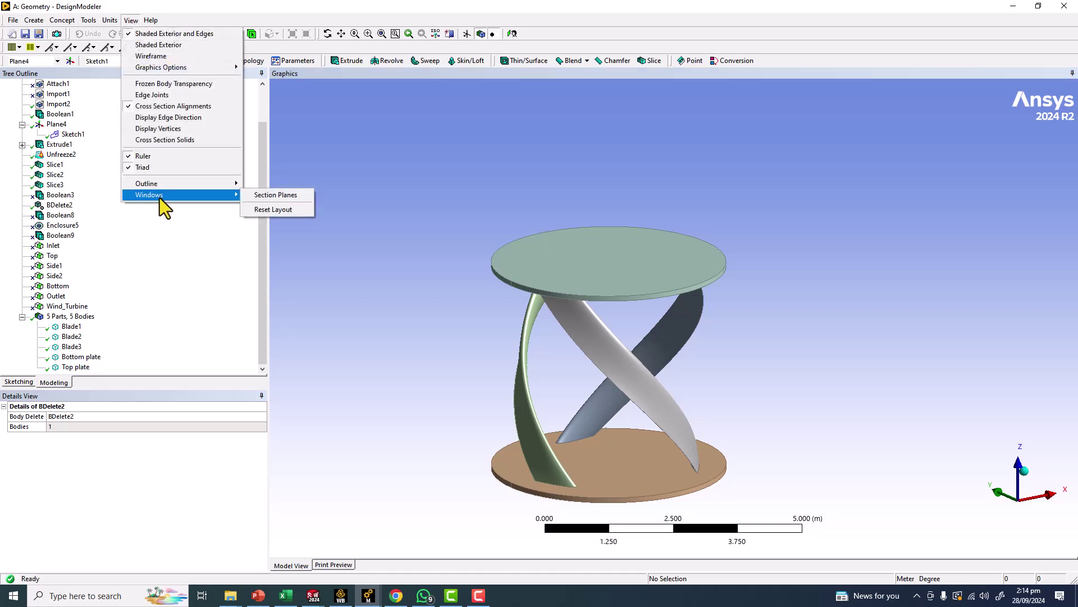
click(274, 194)
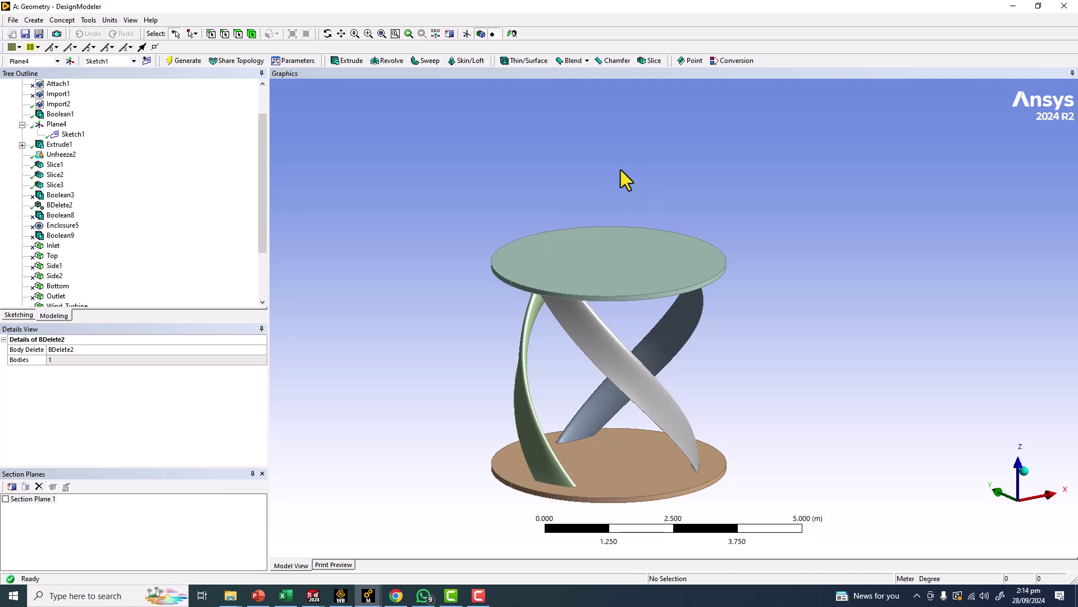
click(11, 486)
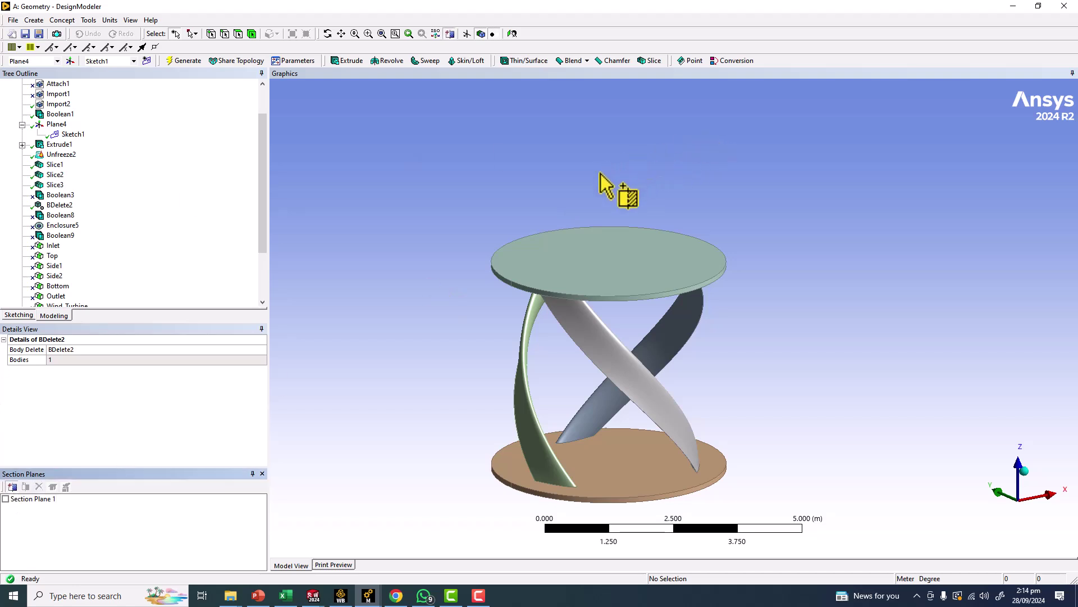
Create Section Plane 2 with a vertical line from top disc to bottom disc, then inspect the cut
ctrl+middle_drag(602, 180, 613, 145)
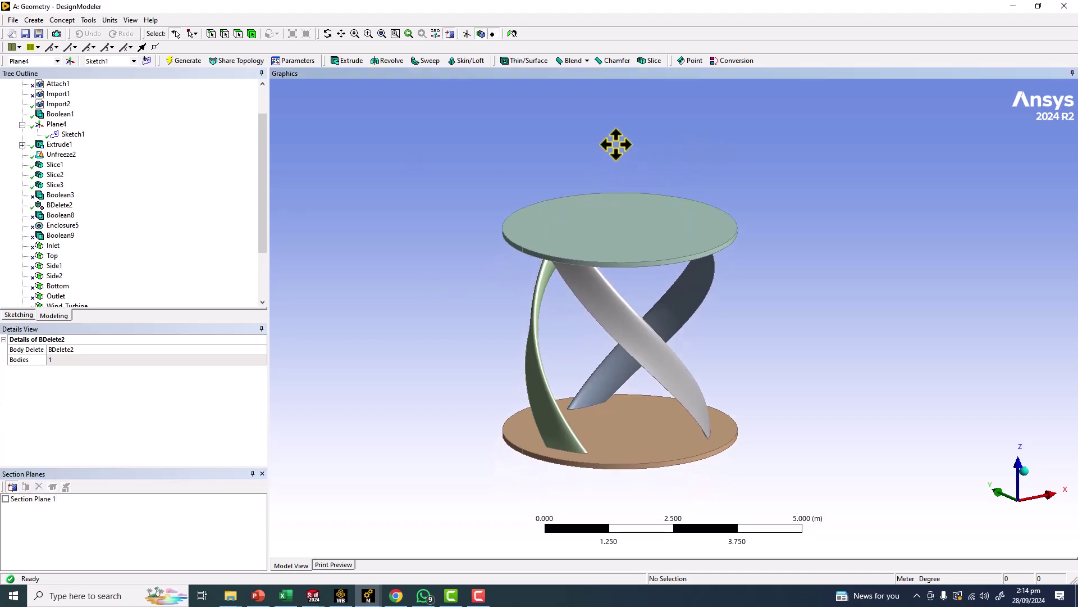
drag(613, 144, 613, 506)
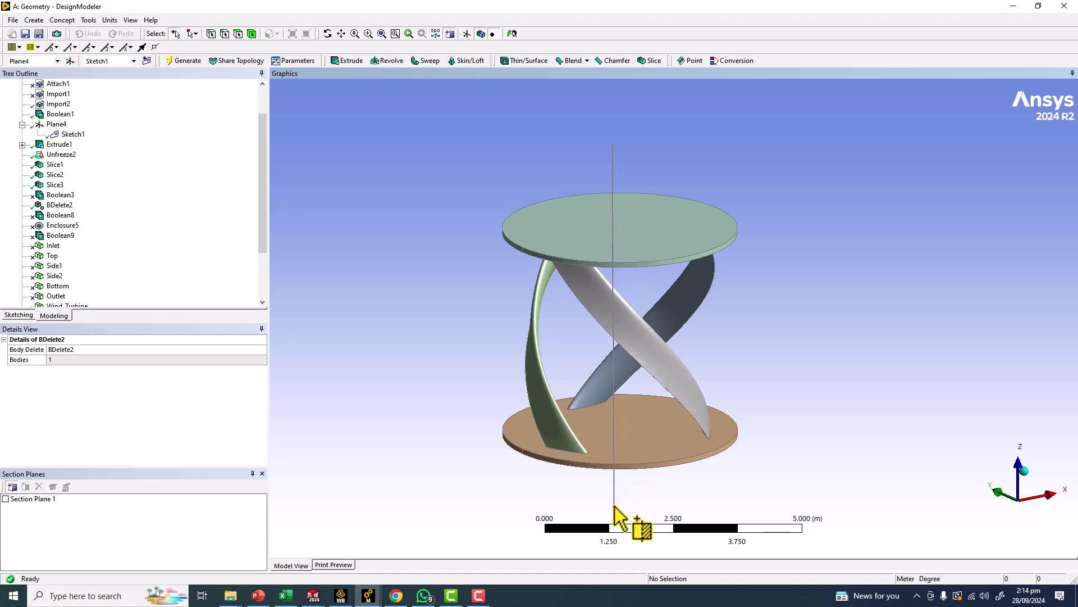
drag(614, 505, 613, 507)
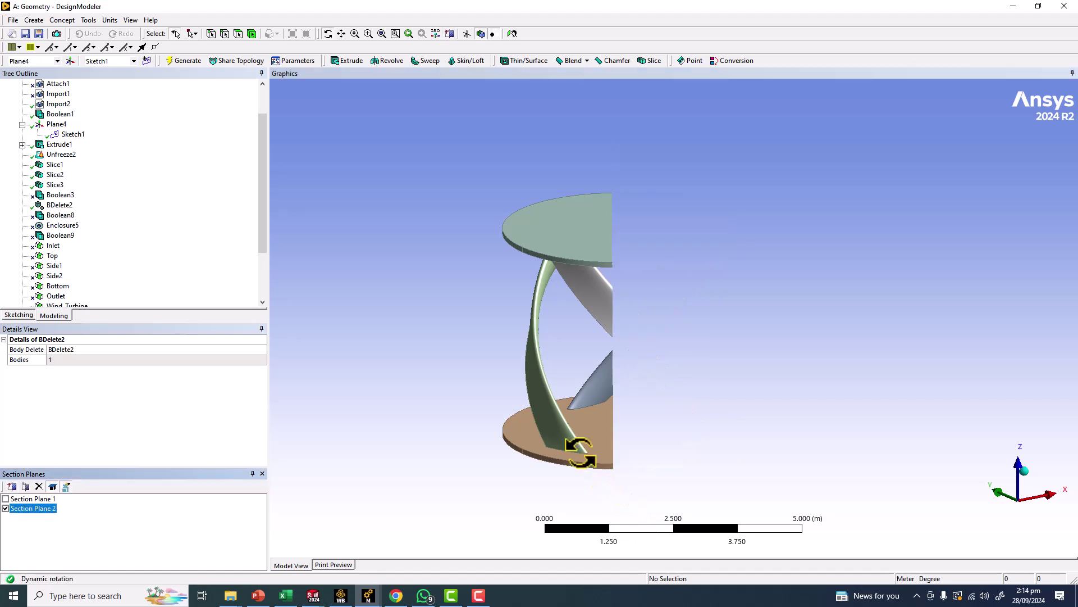
middle_drag(579, 450, 427, 292)
scroll(437, 325, up, 3)
scroll(596, 273, down, 5)
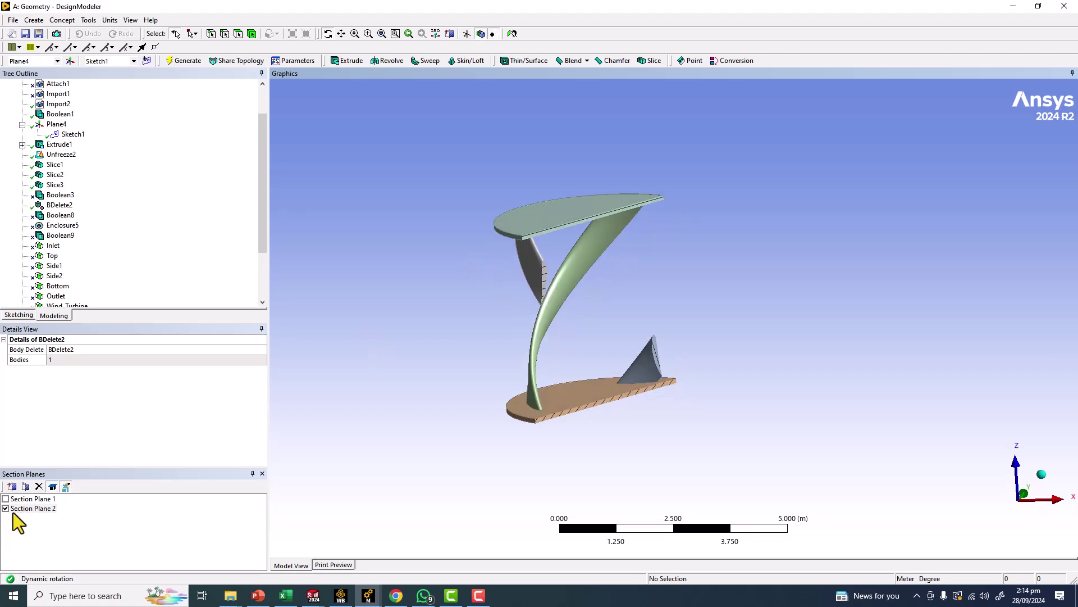
Switch Section Plane 2 off, view the Section Plane 1 cut, then switch it off
click(5, 509)
click(6, 498)
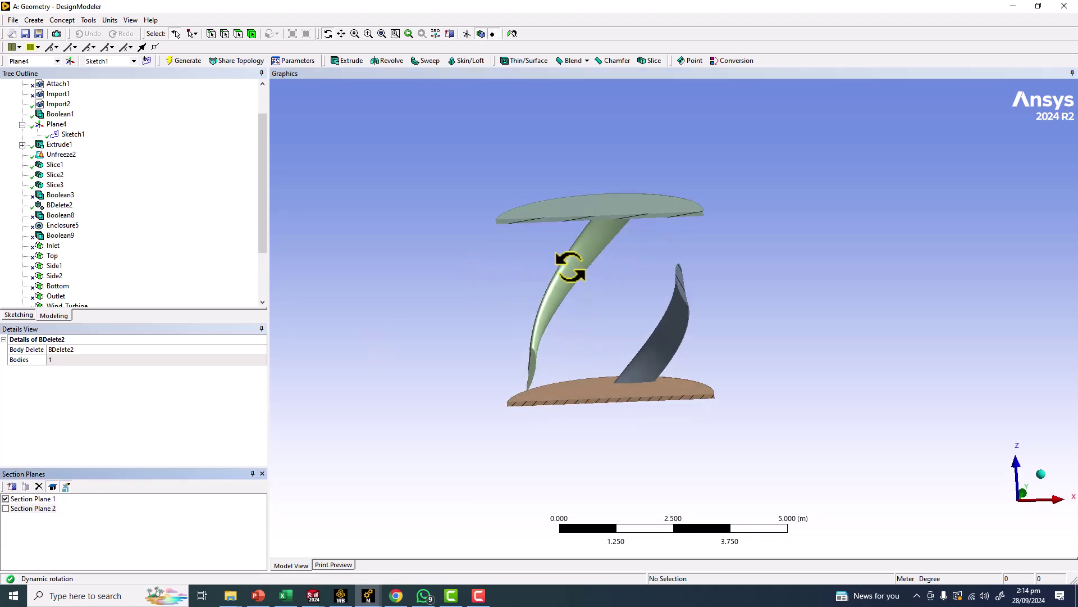
middle_drag(571, 270, 381, 215)
click(6, 498)
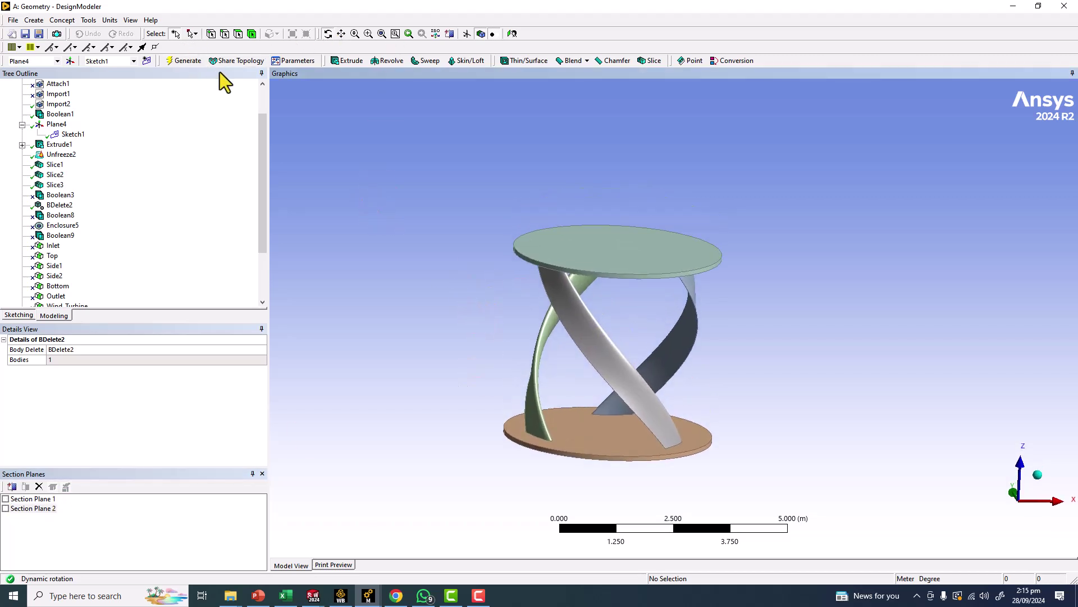
Create Section Plane 3 with a cutting line drawn down through the turbine
click(449, 34)
middle_drag(441, 353, 435, 318)
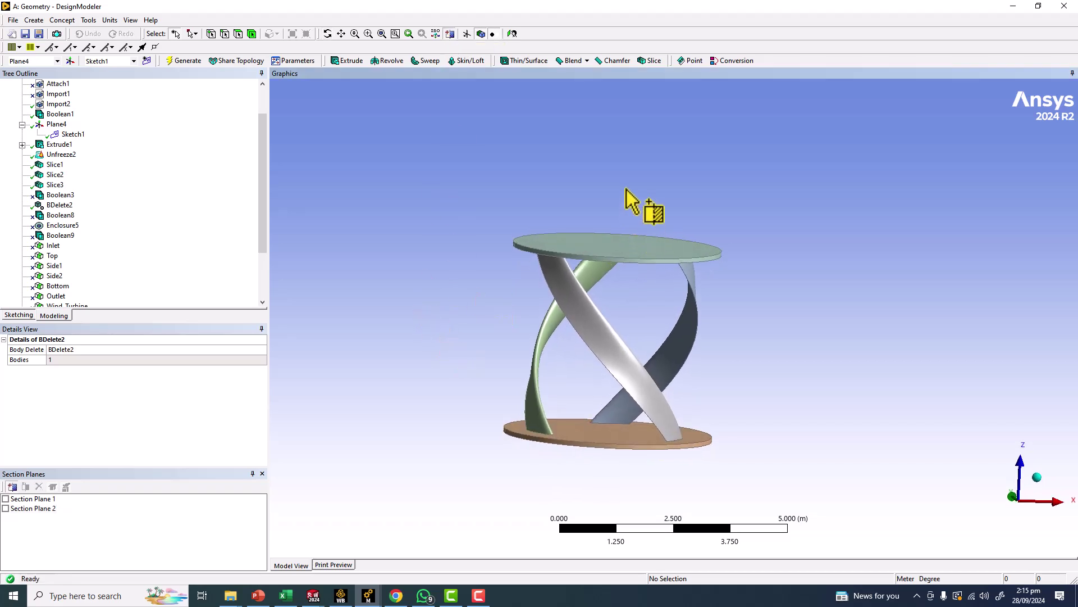
drag(626, 189, 662, 516)
middle_drag(695, 325, 533, 323)
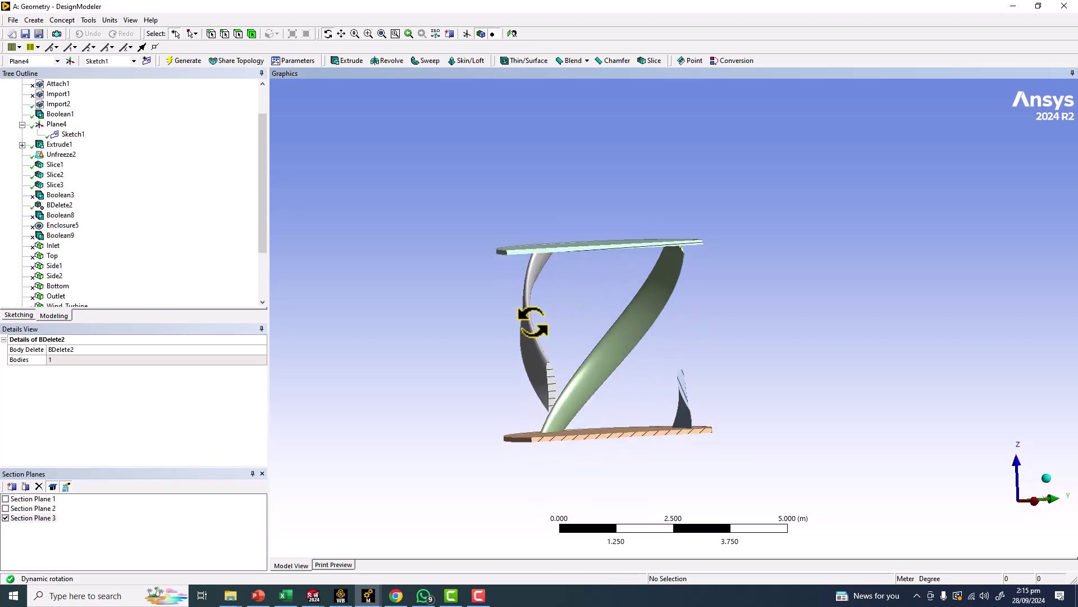
Inspect the capped blade cuts up close, then switch Section Plane 3 off
scroll(534, 323, up, 6)
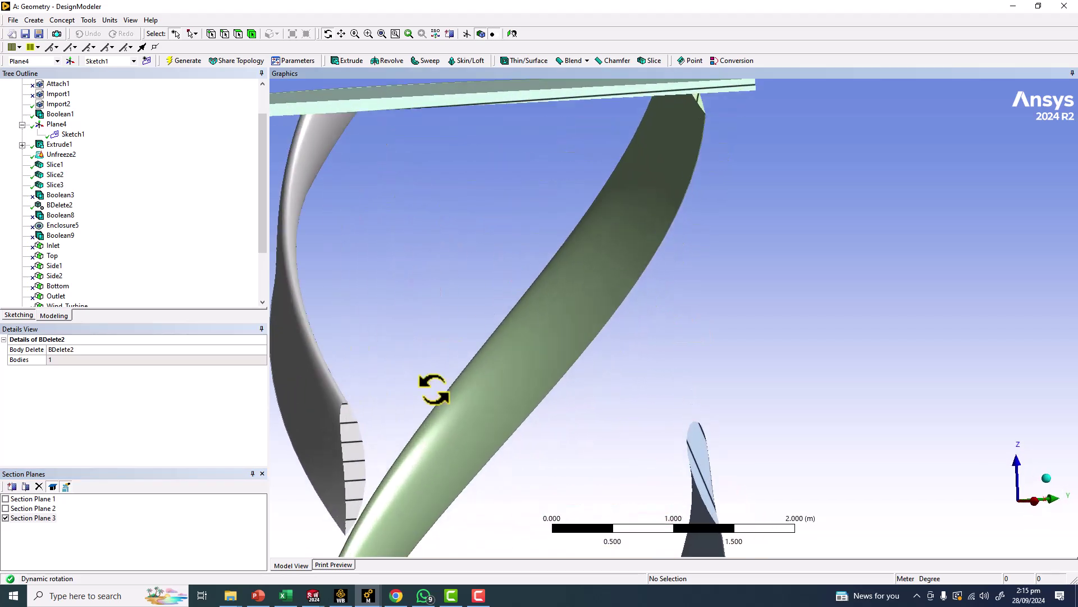
middle_drag(434, 389, 544, 321)
scroll(578, 253, down, 5)
click(6, 517)
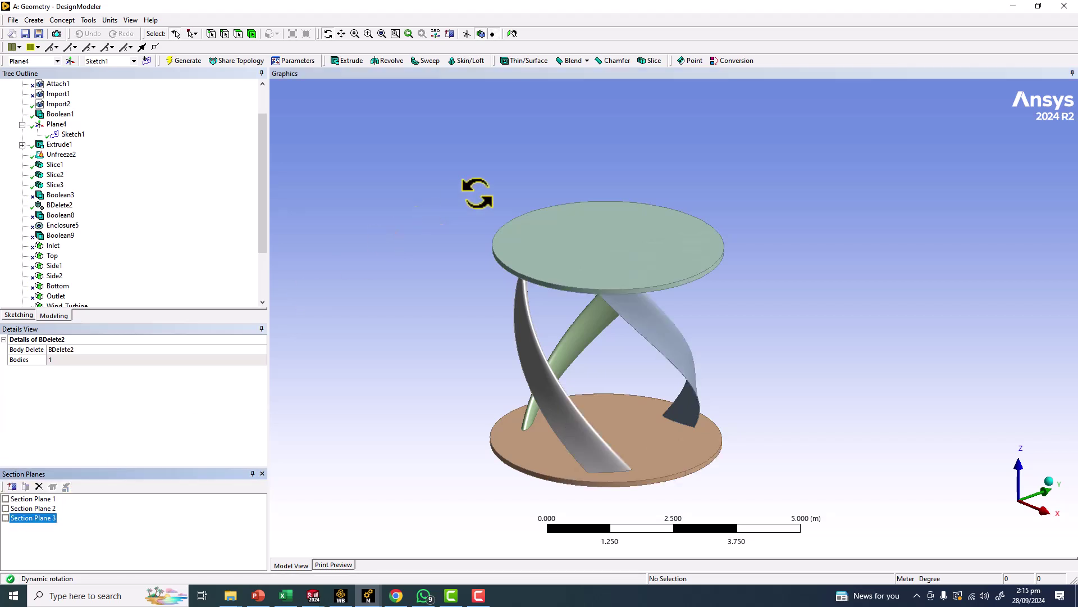
middle_drag(476, 193, 373, 113)
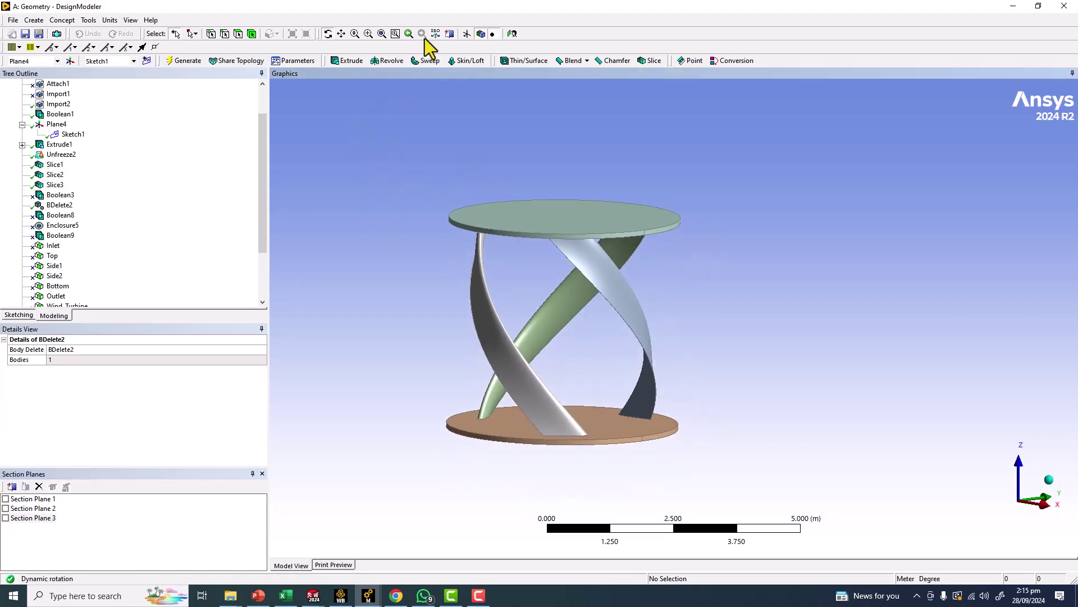
Tilt the turbine to a flatter side view and cut it horizontally with Section Plane 4
click(9, 488)
mouse_move(433, 349)
middle_down()
mouse_move(448, 316)
mouse_move(451, 359)
mouse_move(462, 331)
mouse_move(469, 354)
mouse_move(429, 349)
middle_up()
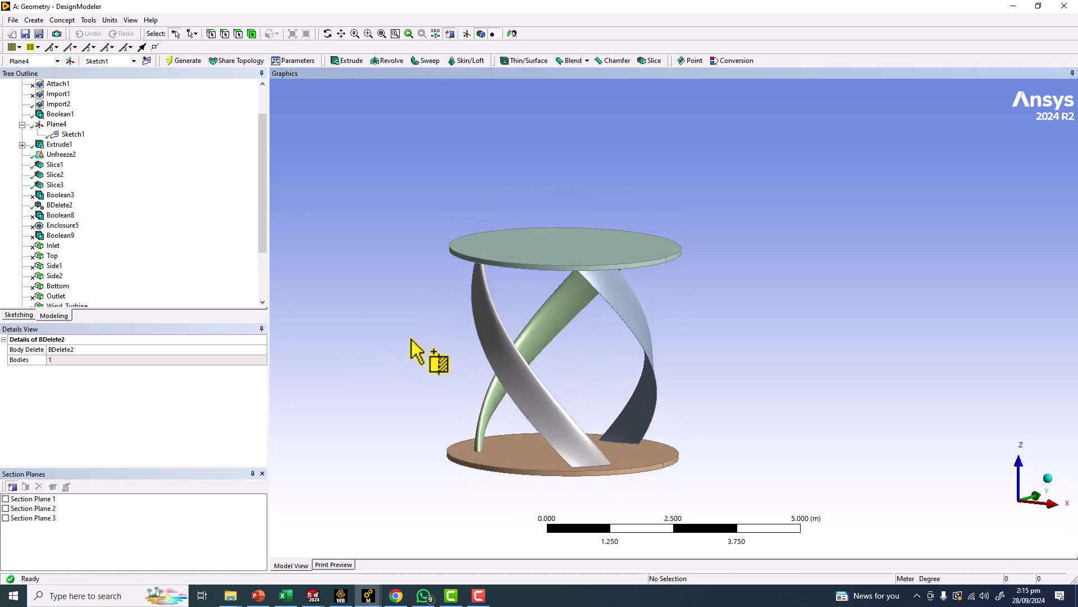
ctrl+middle_drag(446, 344, 504, 304)
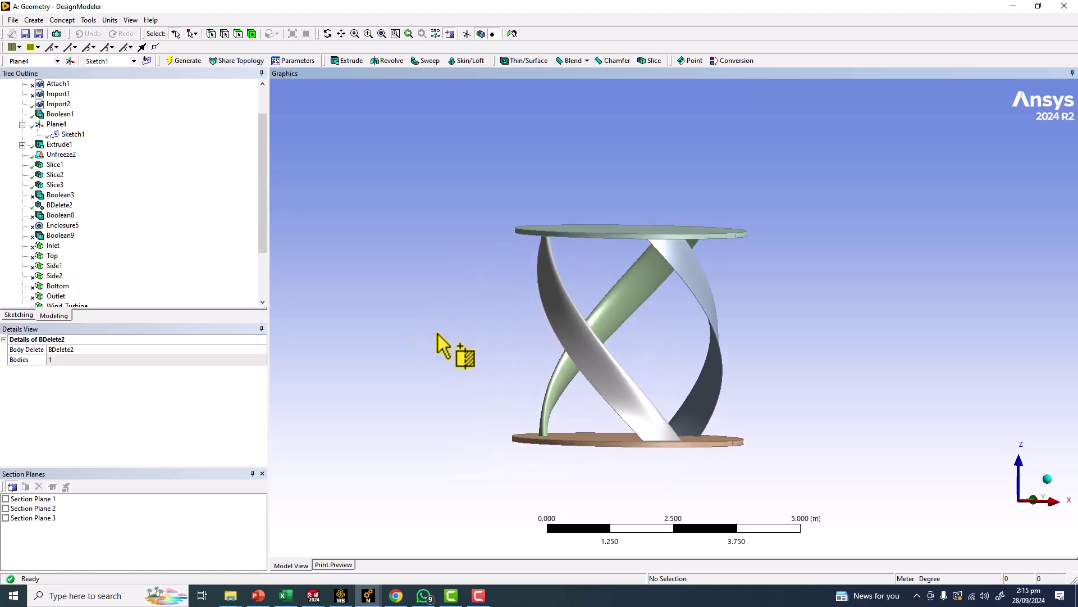
drag(873, 336, 812, 344)
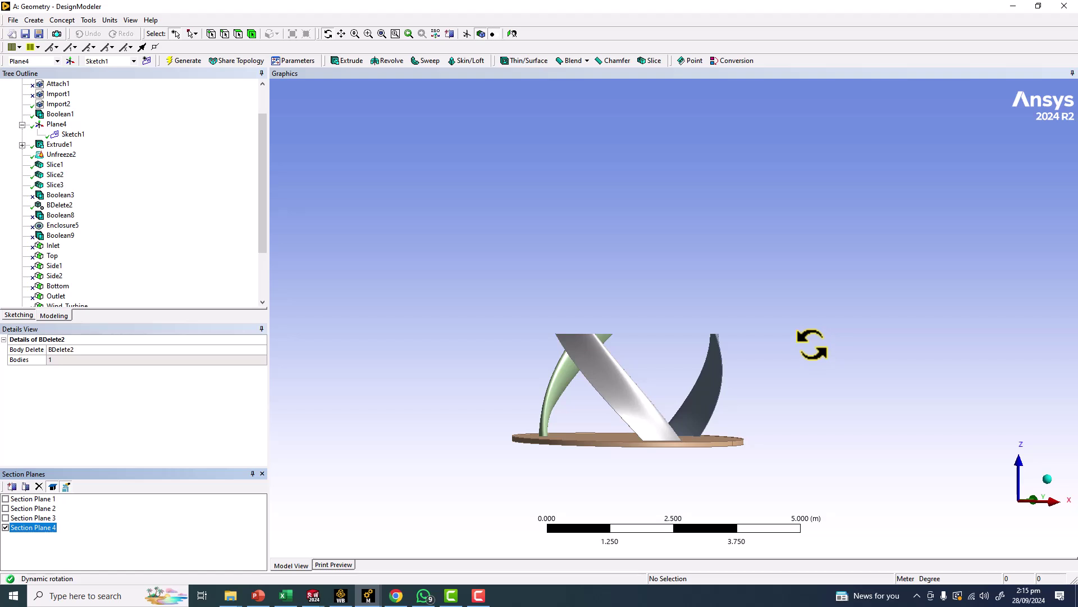
Add Section Plane 5, switch Planes 5 and 4 off, then draw Section Plane 6
click(12, 486)
drag(486, 365, 853, 407)
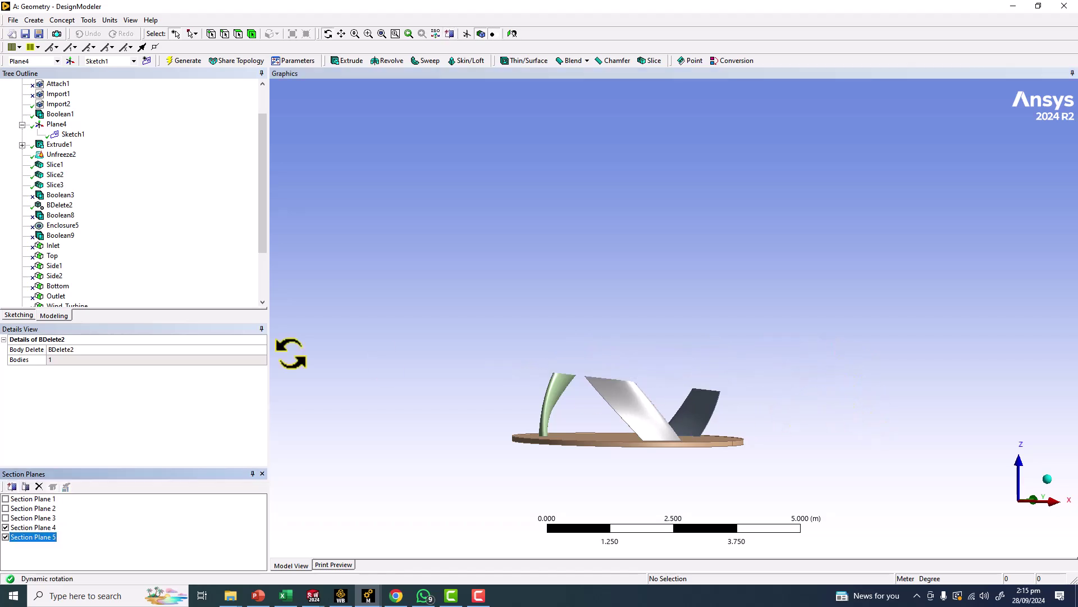
click(5, 537)
click(6, 528)
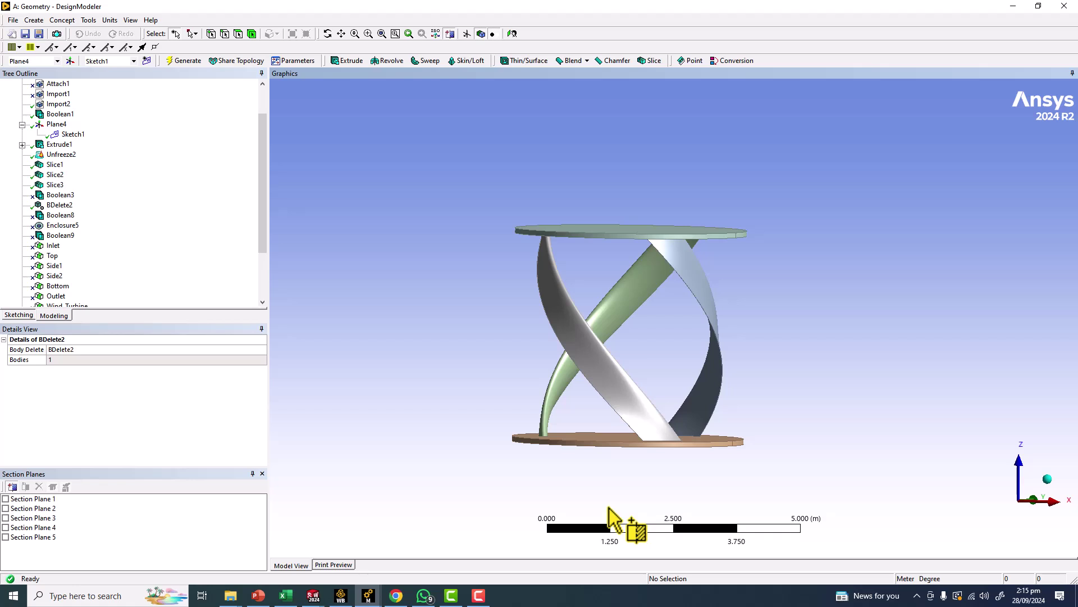
drag(609, 517, 368, 353)
middle_drag(368, 354, 329, 338)
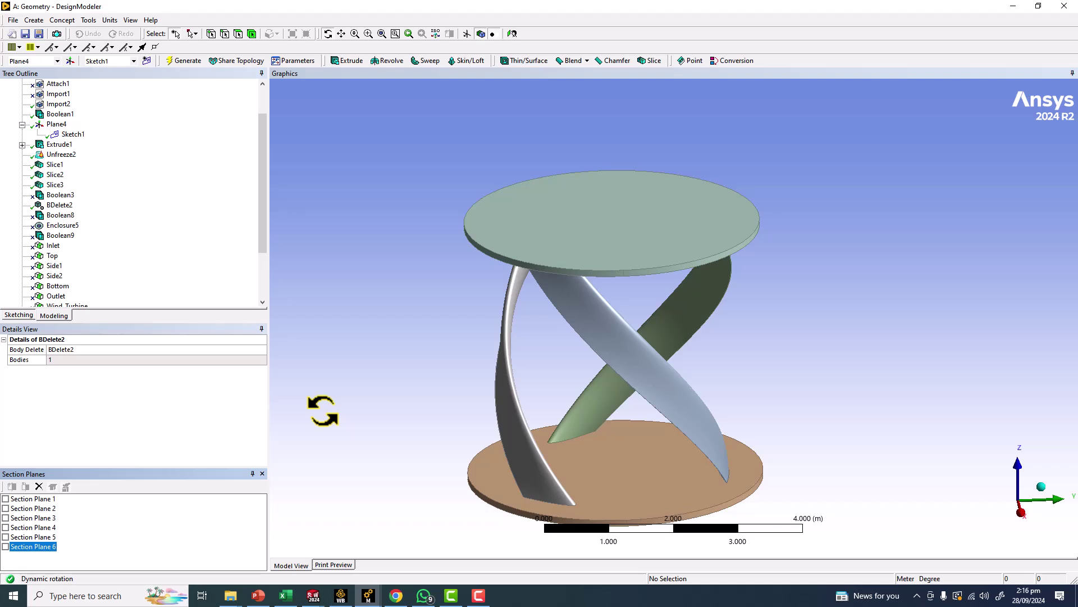
Toggle Section Plane 6, delete it, and switch Section Plane 5 on to cut the turbine
click(6, 546)
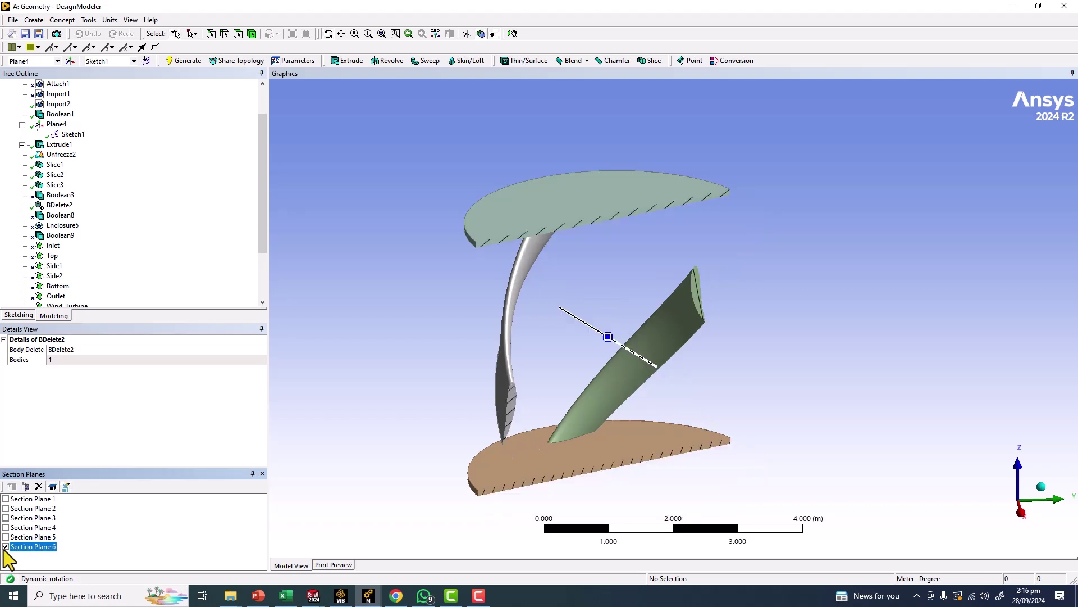
click(6, 547)
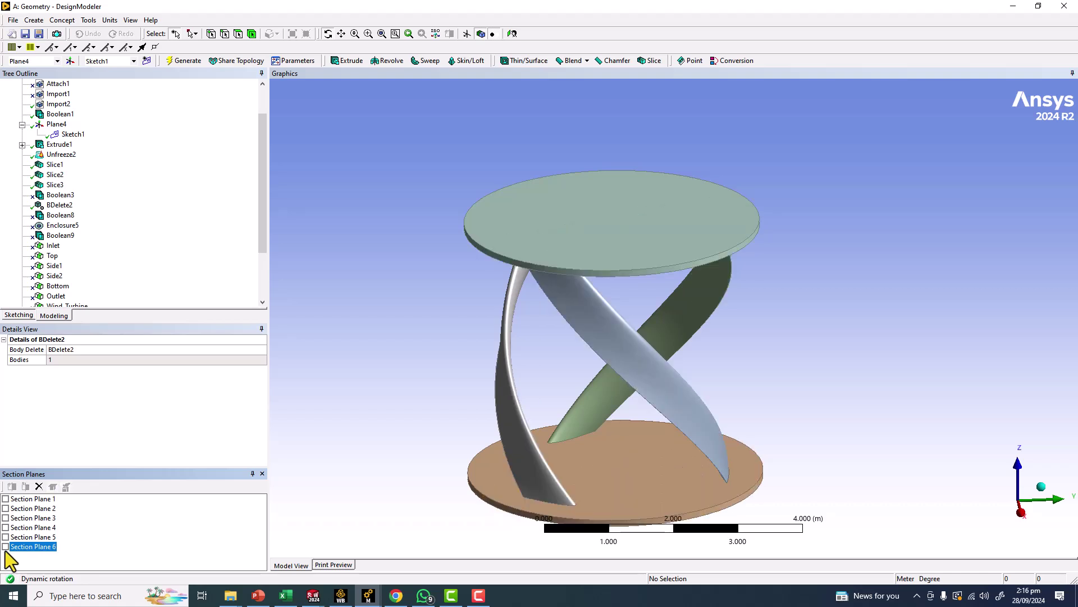
click(6, 546)
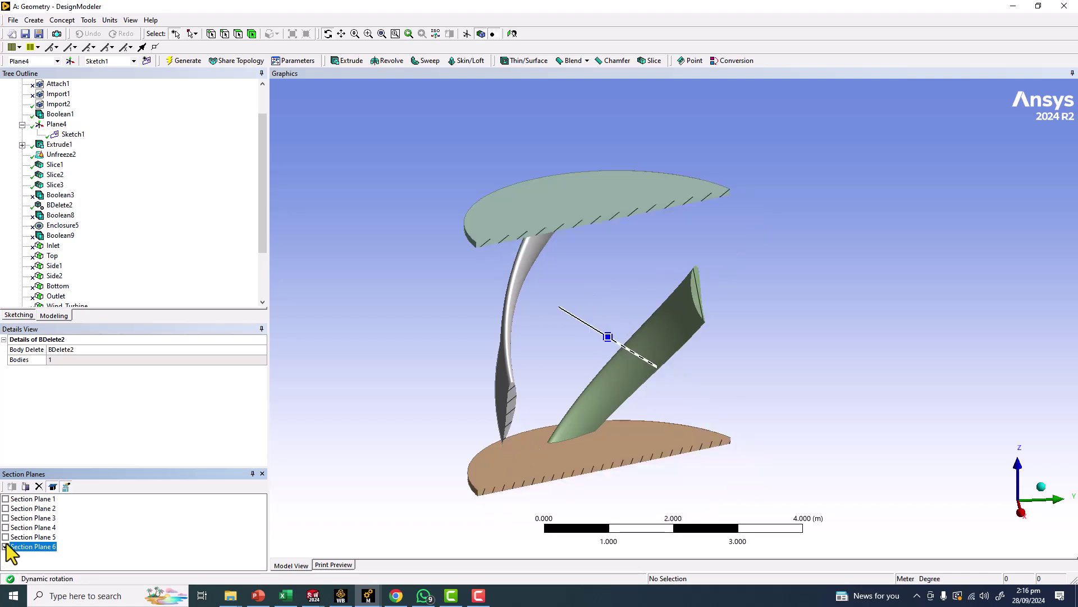
click(39, 486)
click(38, 487)
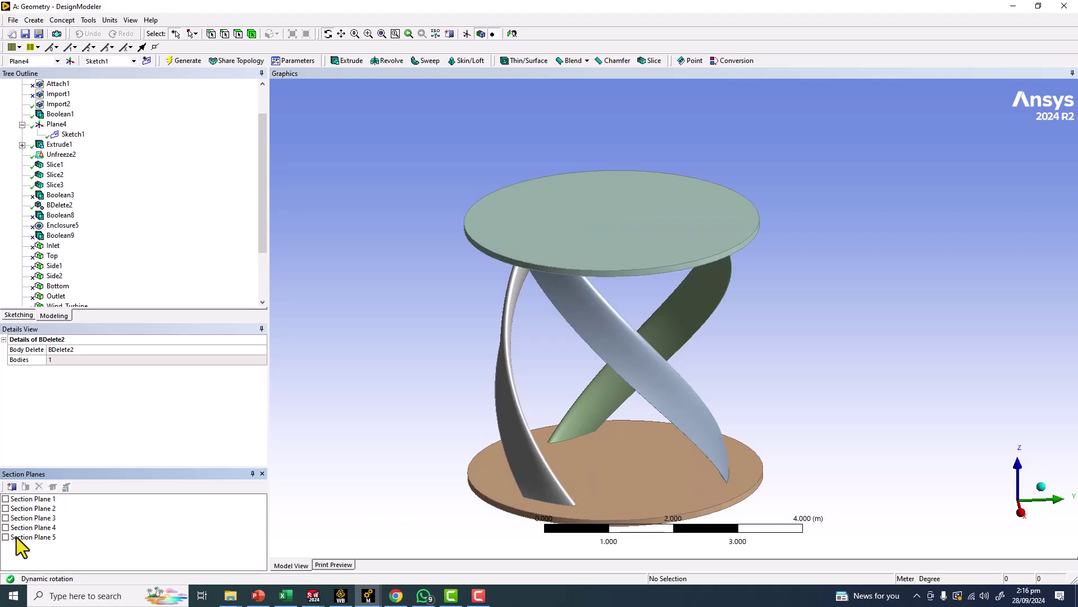
click(5, 537)
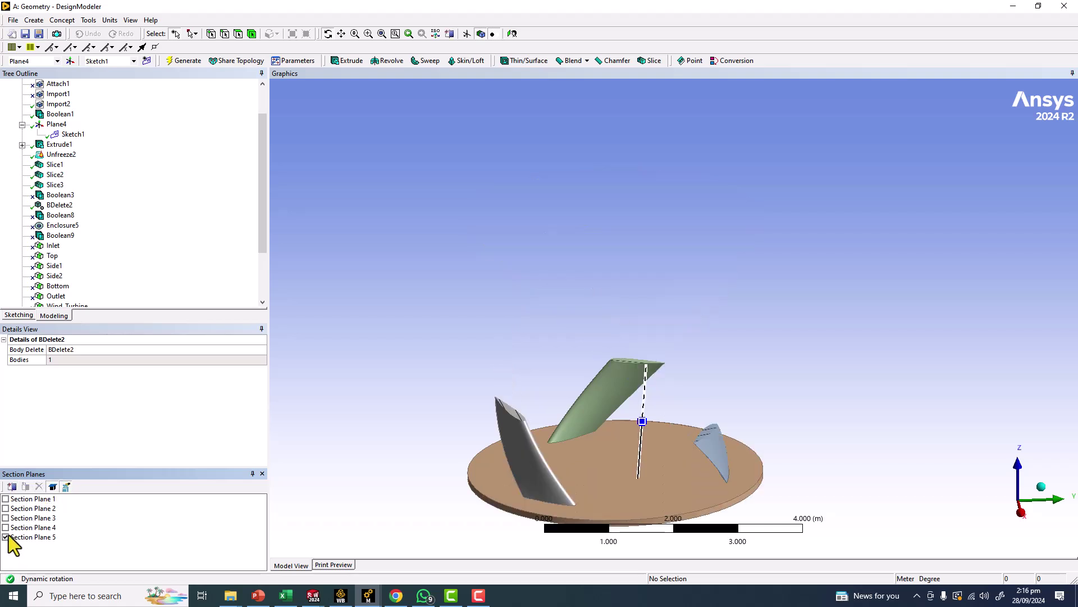
Hide Section Plane 5's display, view the disk from above, and cap the cut blade faces in red body colour
click(49, 484)
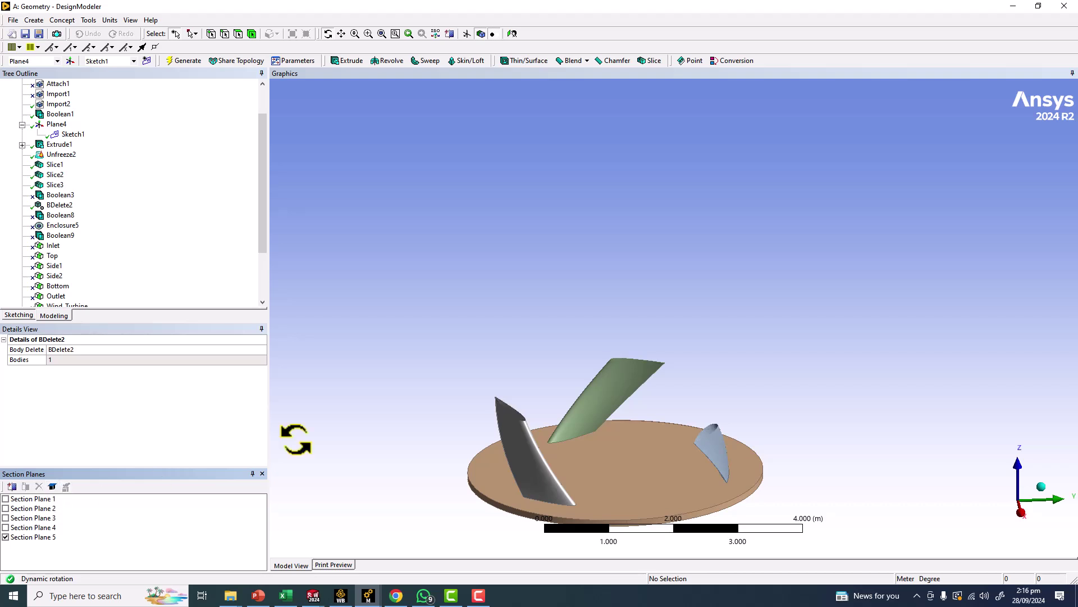
scroll(361, 416, up, 5)
scroll(510, 274, down, 5)
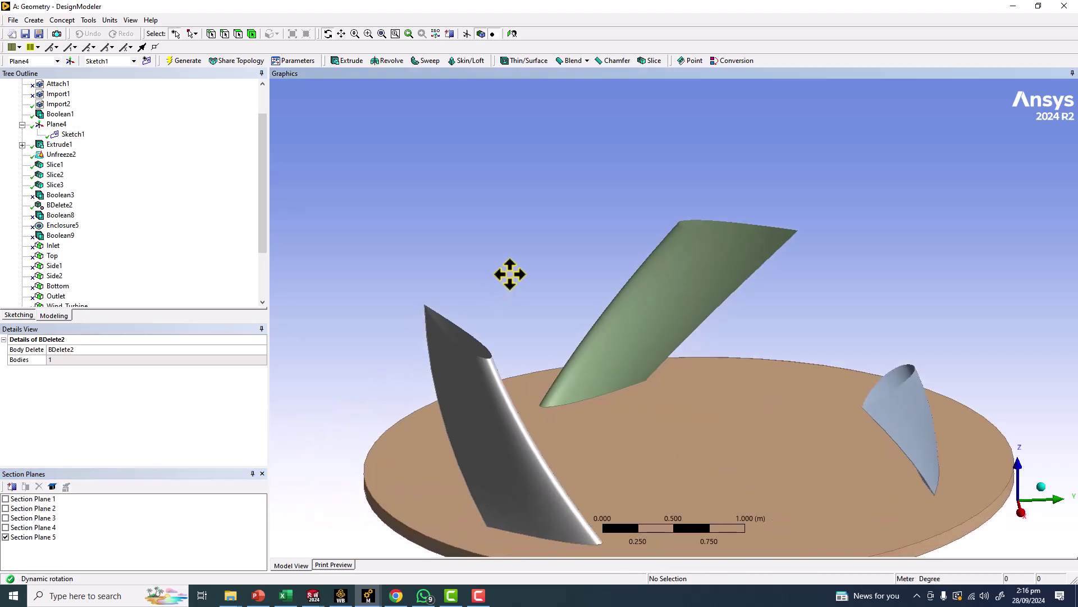
middle_drag(510, 274, 569, 275)
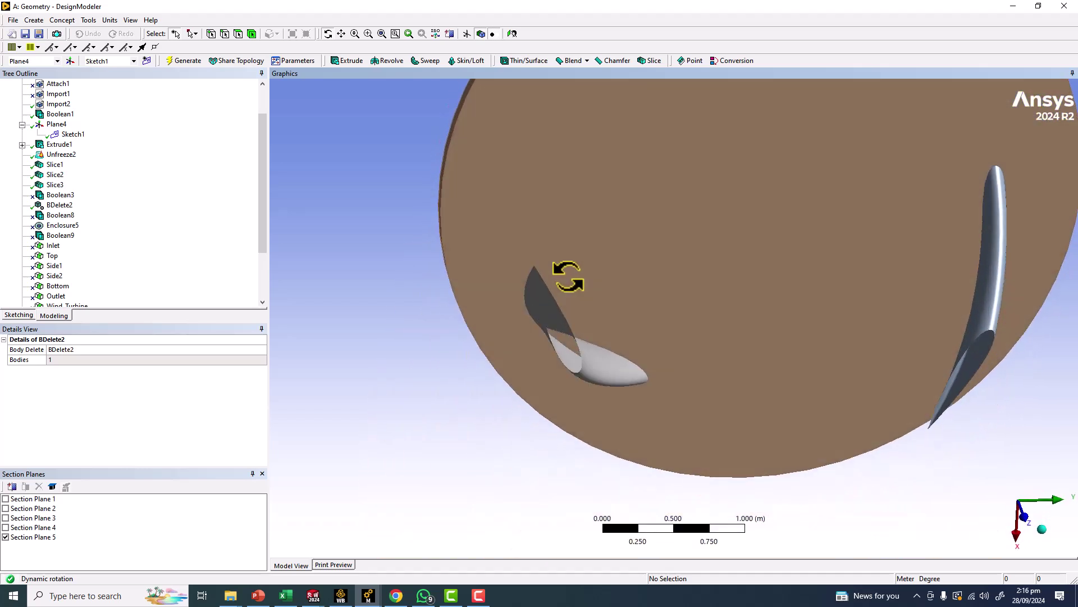
scroll(569, 276, up, 2)
click(52, 486)
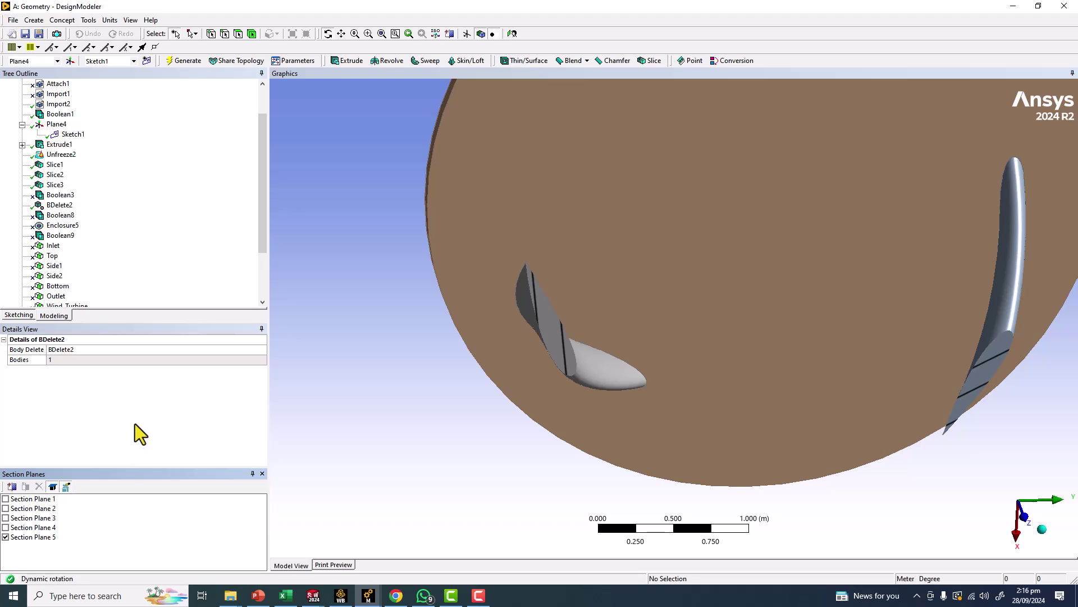
click(66, 487)
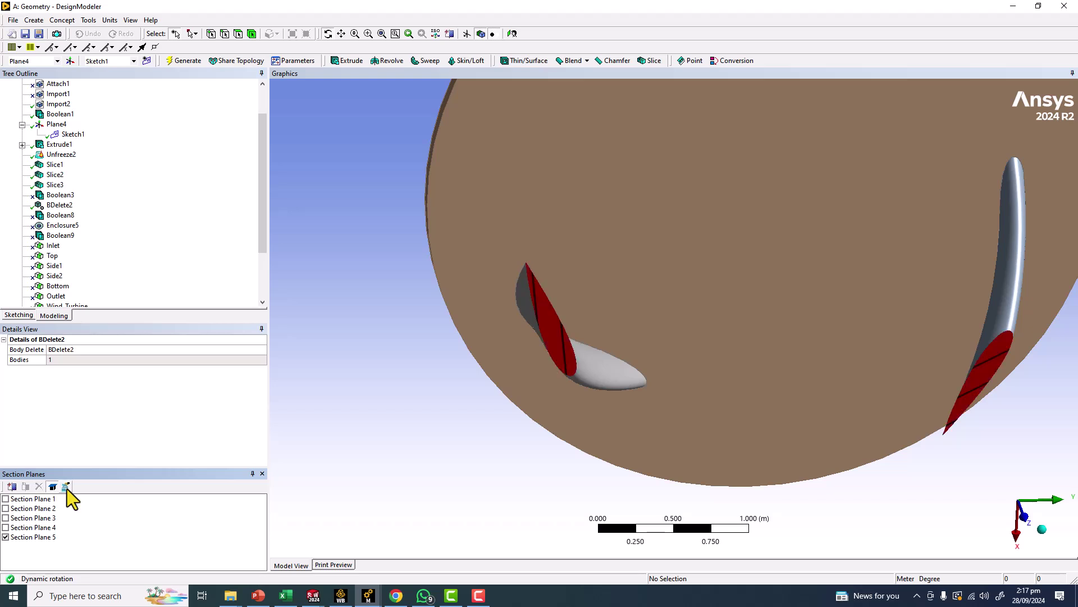
Compare the view with body-coloured caps off and back on, then rotate the disk leftward
click(66, 488)
click(66, 487)
drag(477, 414, 337, 416)
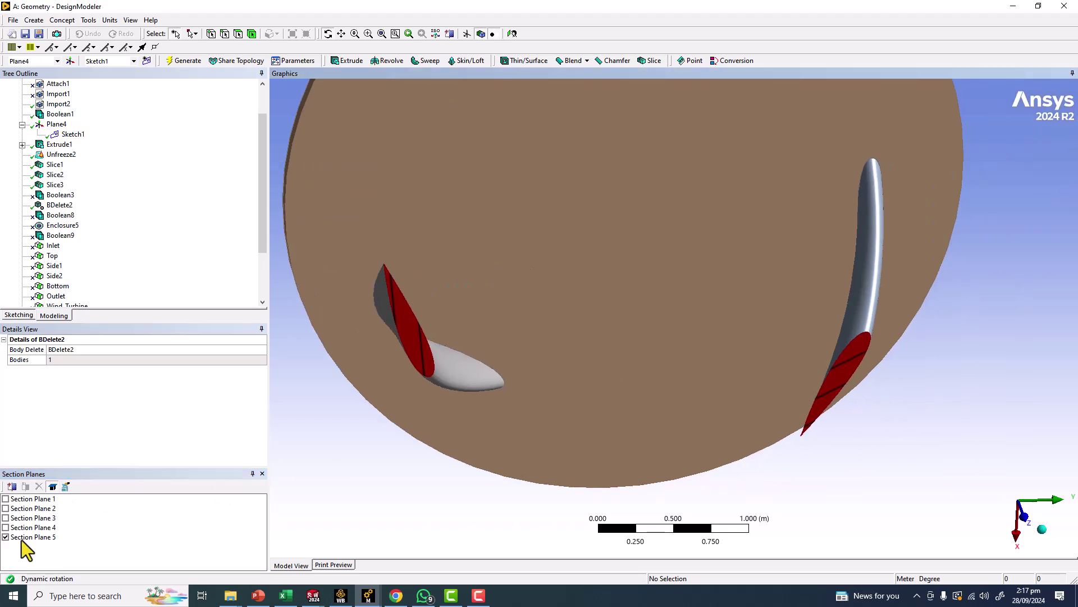
Move Section Plane 5's cut higher so the blades appear nearly full height with red tips
click(22, 538)
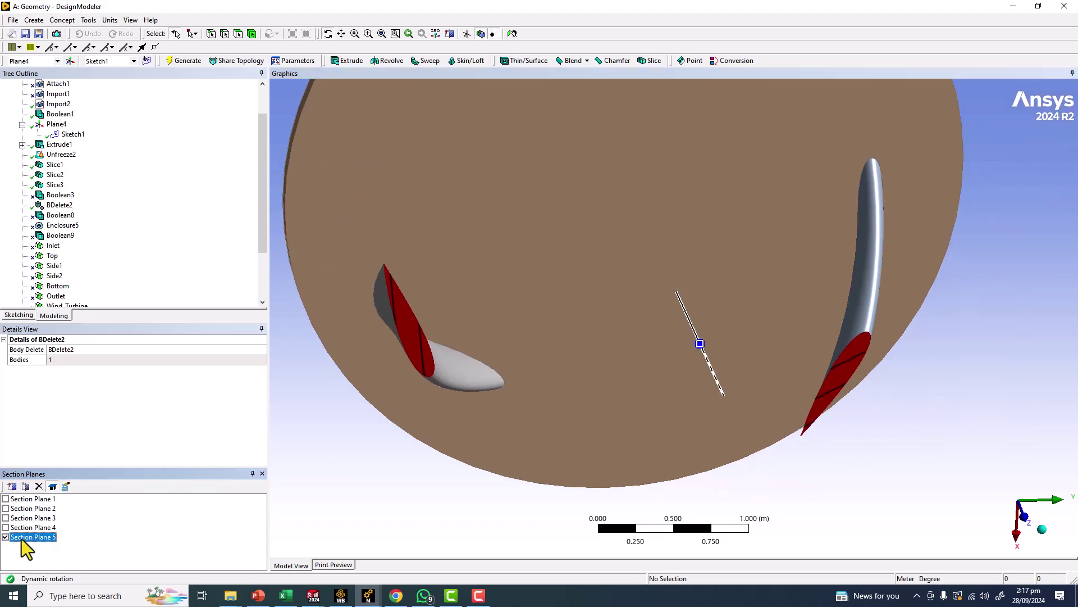
click(26, 487)
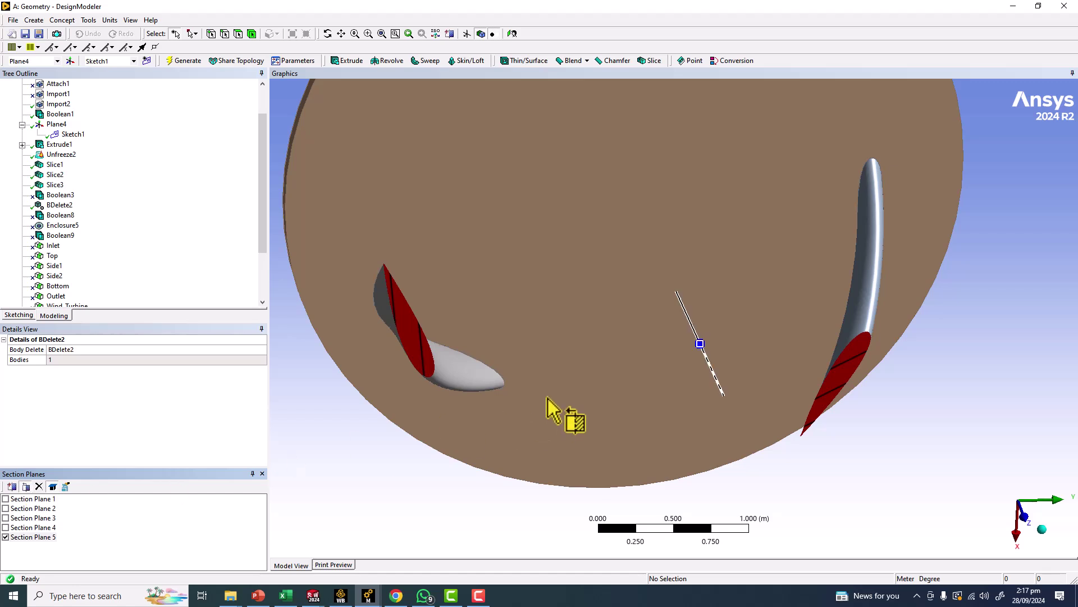
middle_drag(559, 414, 373, 306)
drag(696, 259, 880, 190)
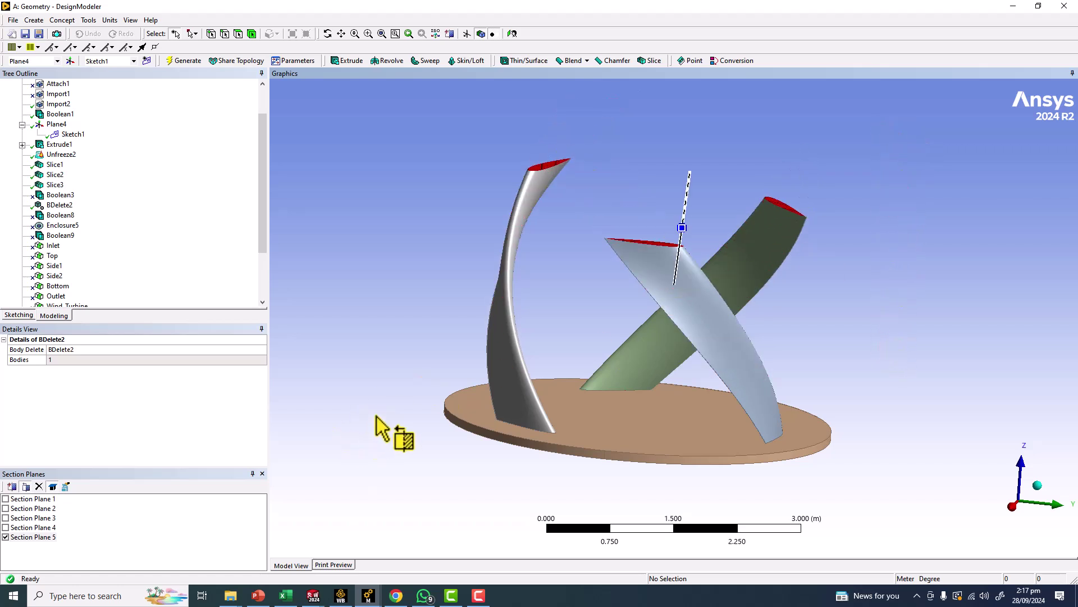
click(27, 537)
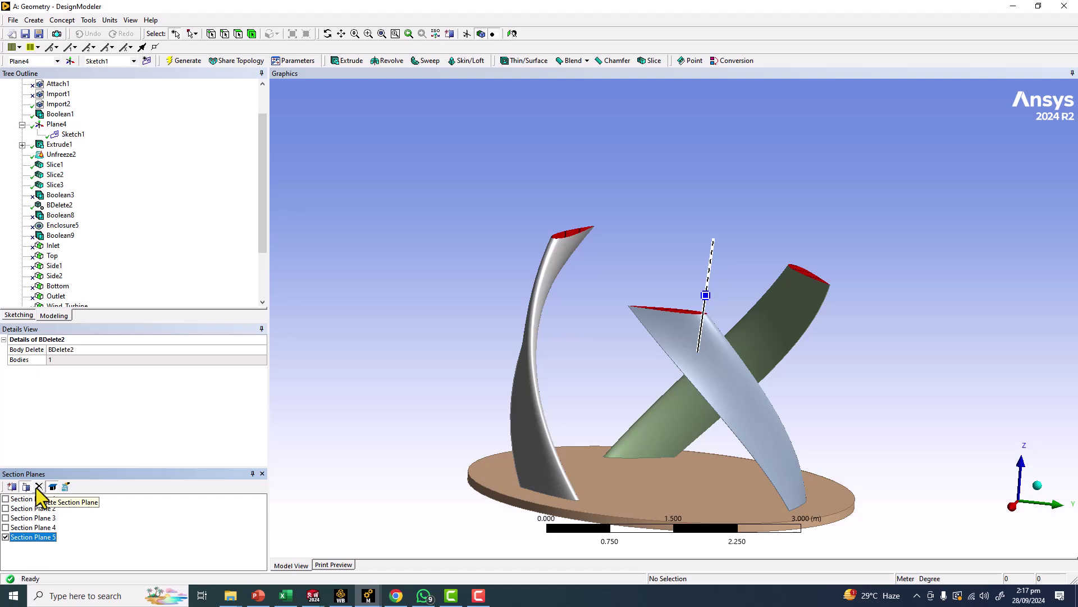
Delete Section Planes 5, 4, 3 and 2 in turn, keeping only Section Plane 1
click(37, 487)
click(29, 524)
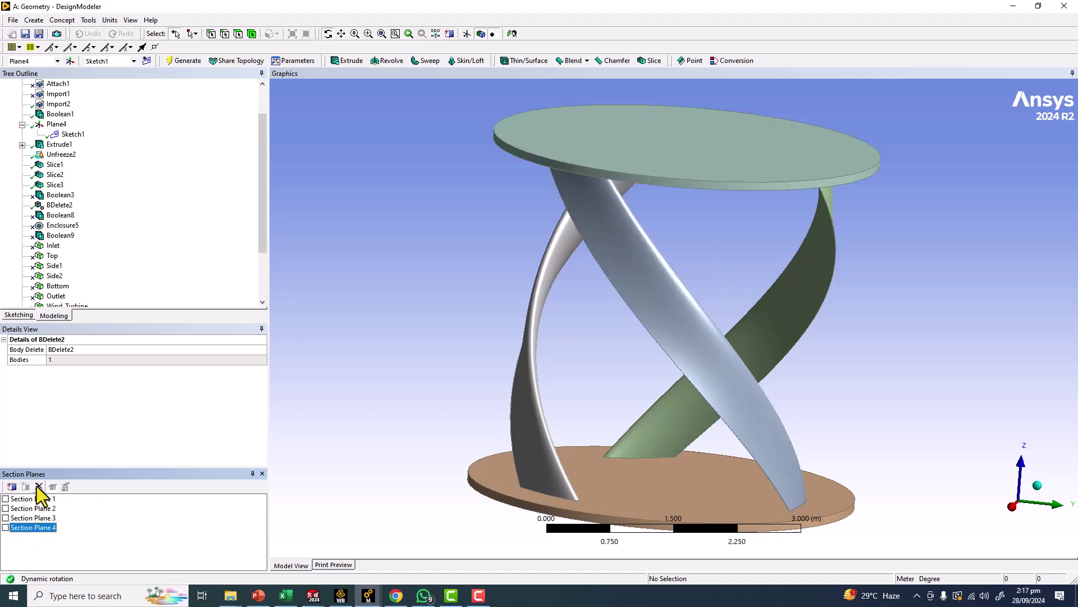
click(38, 487)
click(33, 517)
click(38, 487)
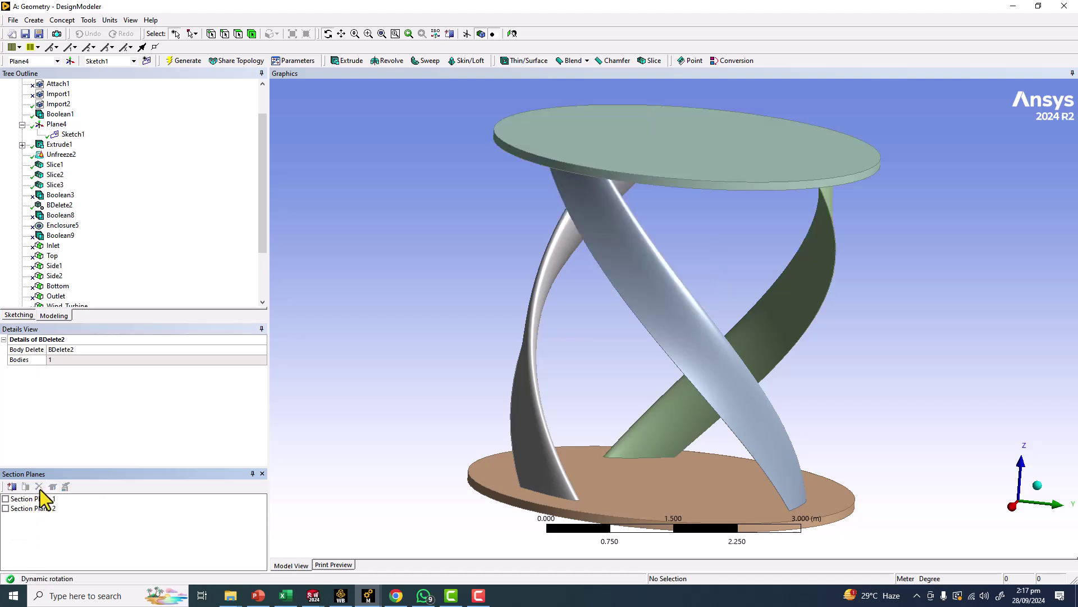
click(26, 509)
click(37, 487)
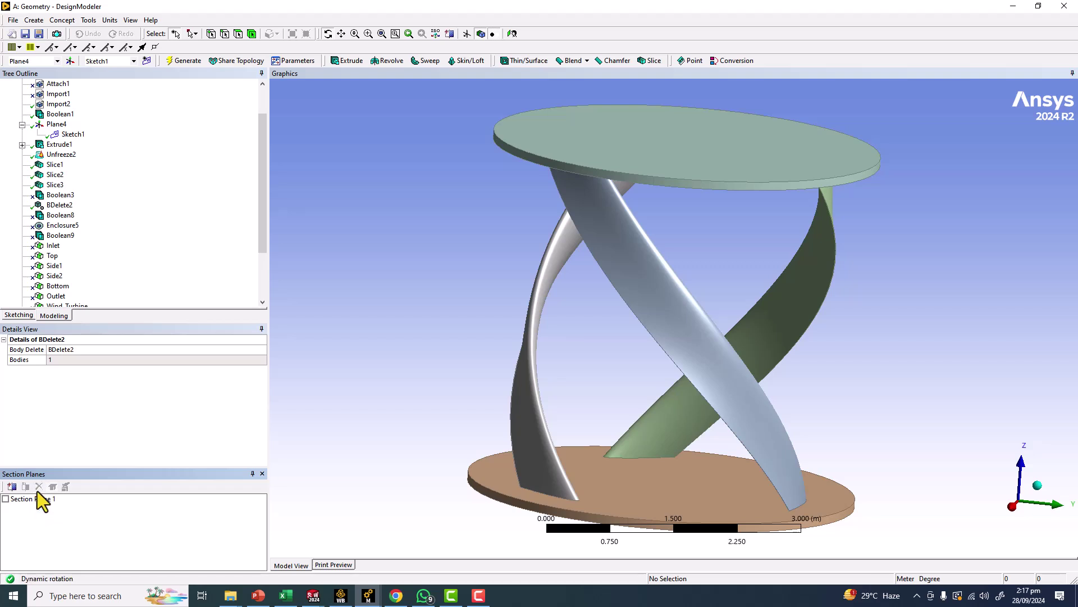